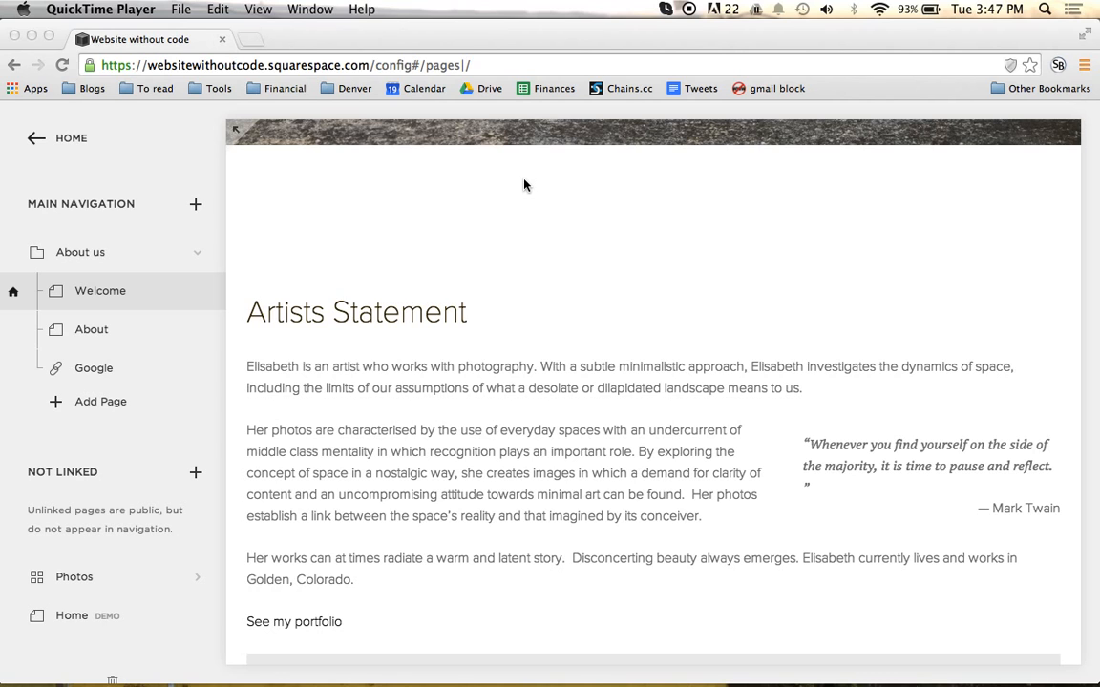
Step: Add a new standard page named Contact to the main navigation
click(155, 140)
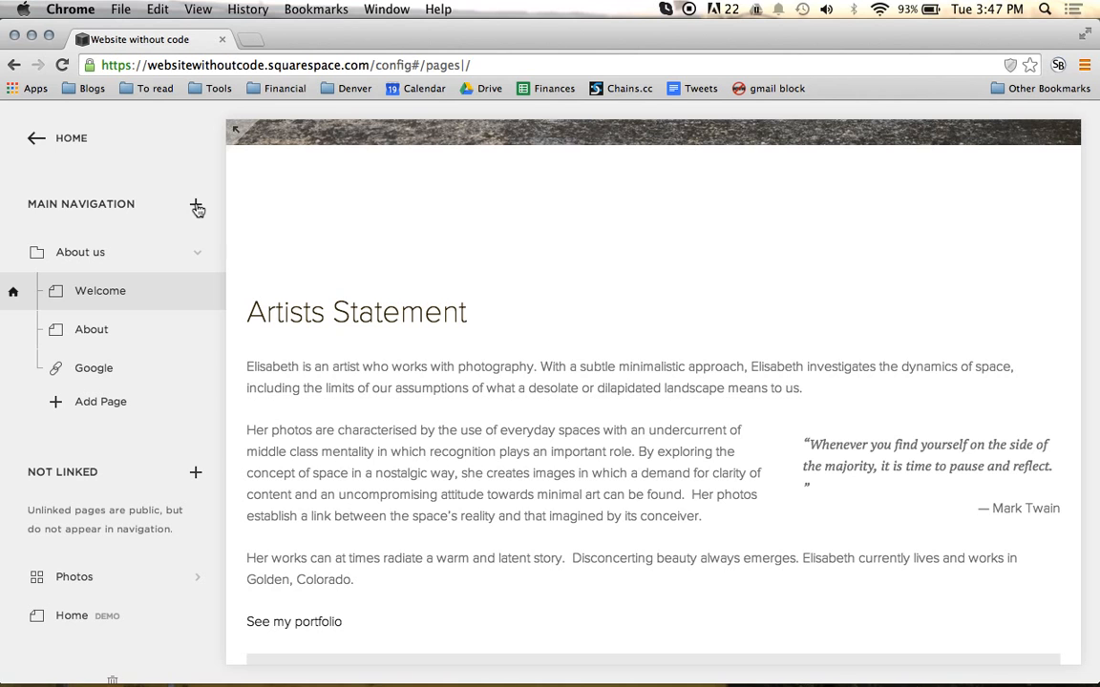
click(196, 207)
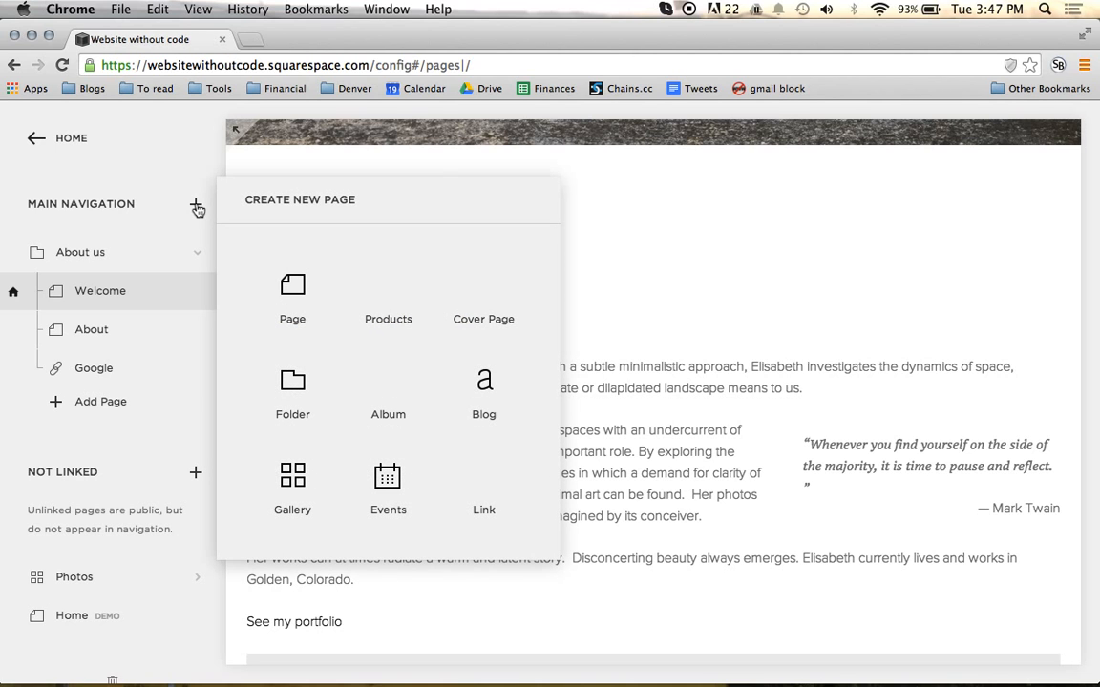
click(307, 277)
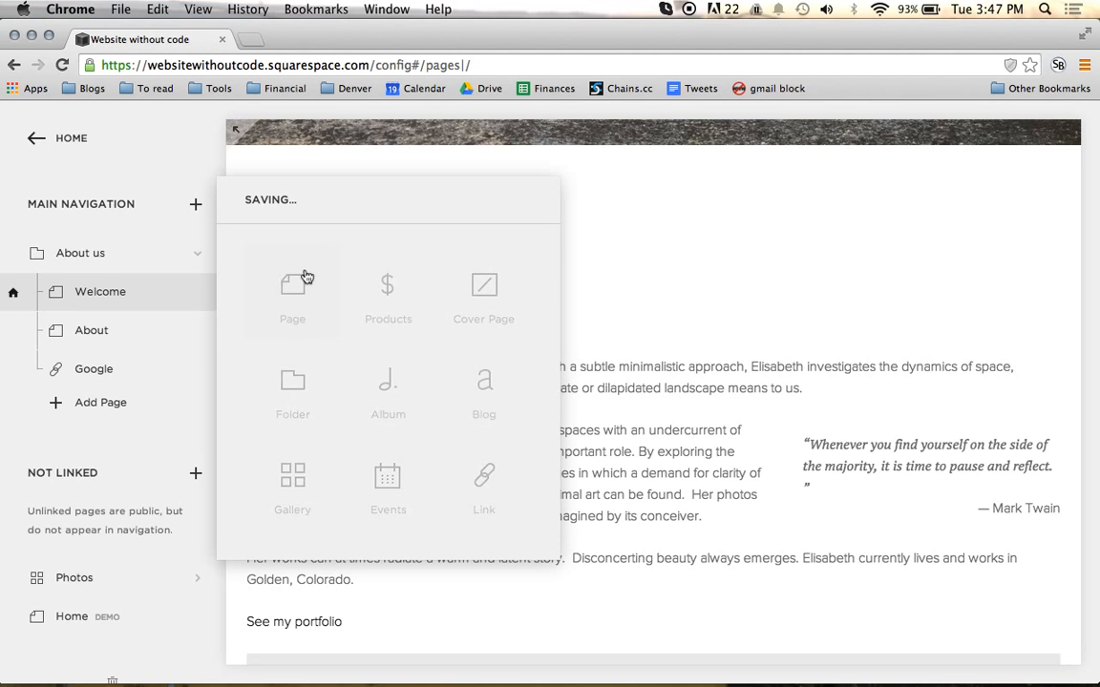
text(Contact)
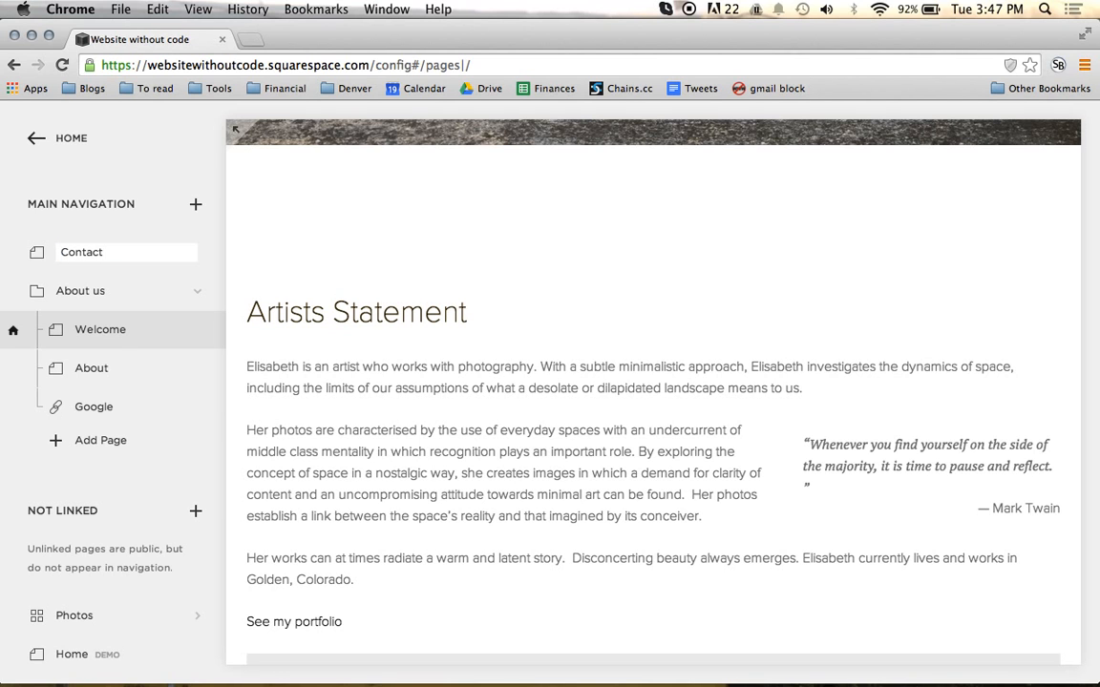
key(Return)
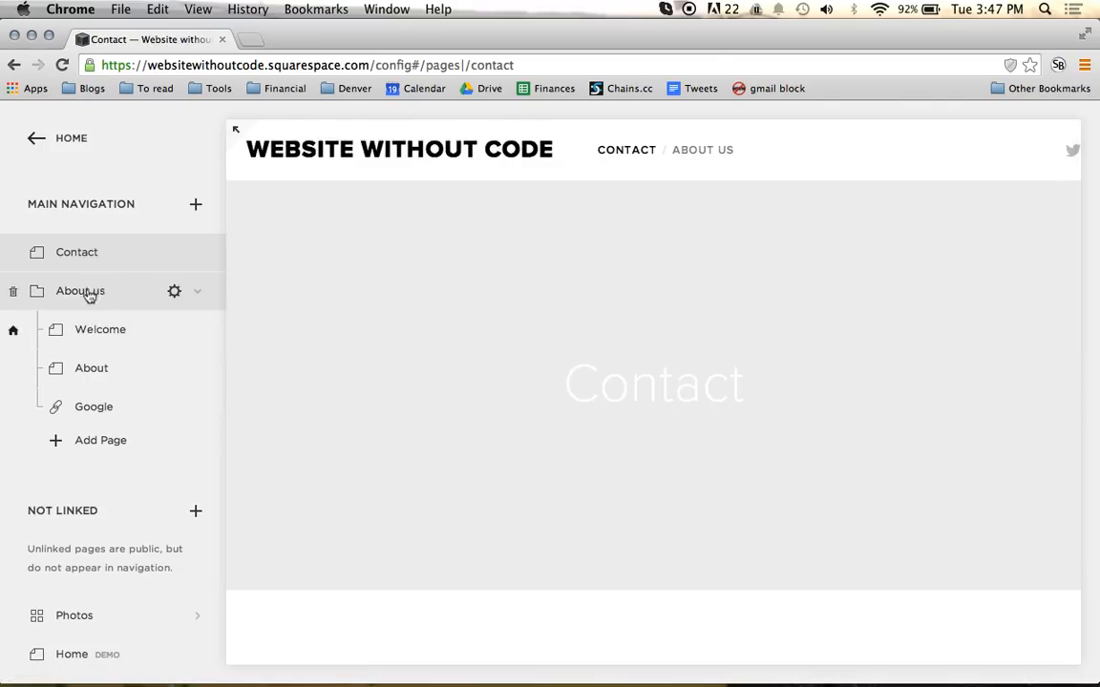
Step: Move the Welcome and About pages out of the About us folder to above Contact, and delete the folder
drag(85, 326, 74, 247)
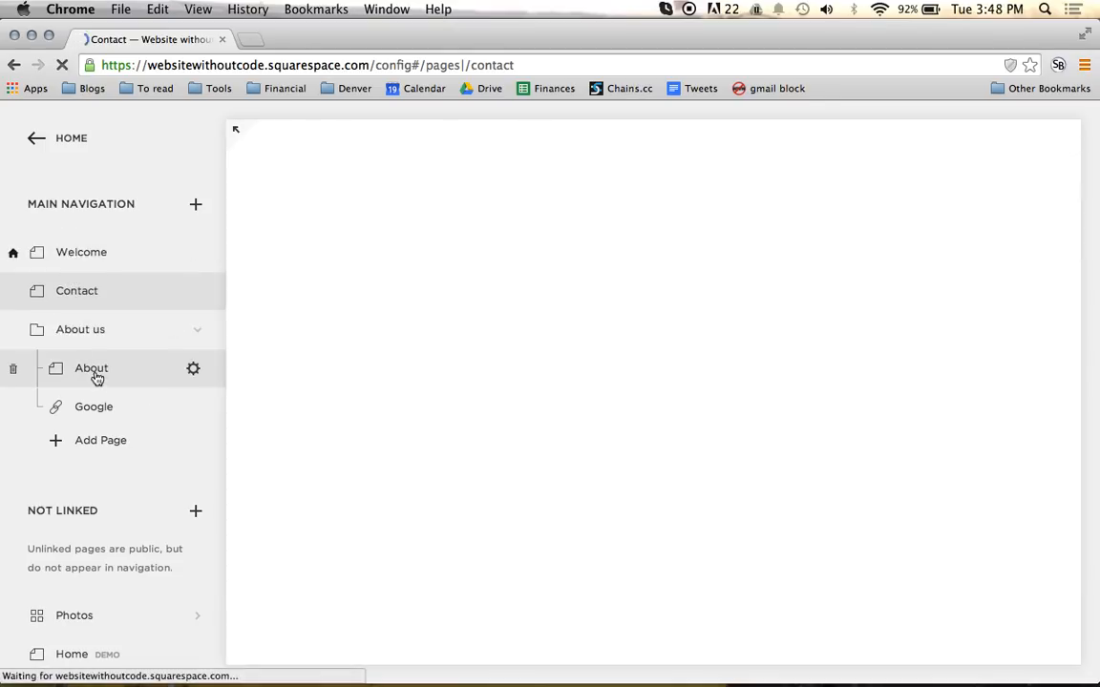
drag(95, 371, 59, 290)
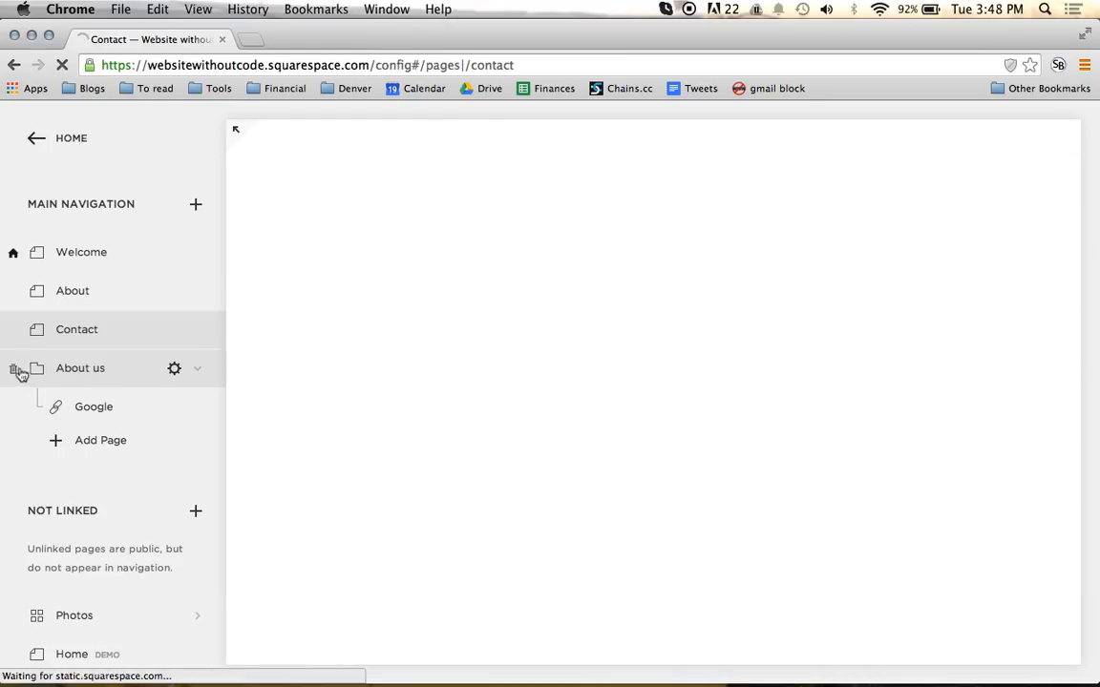
click(14, 369)
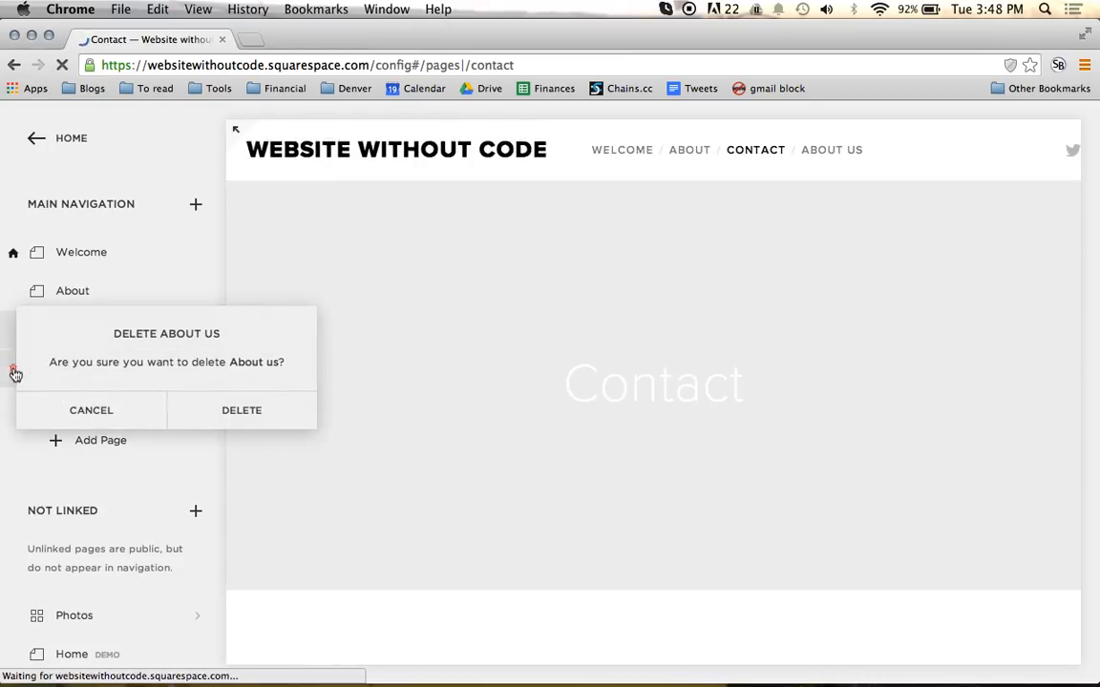
click(120, 407)
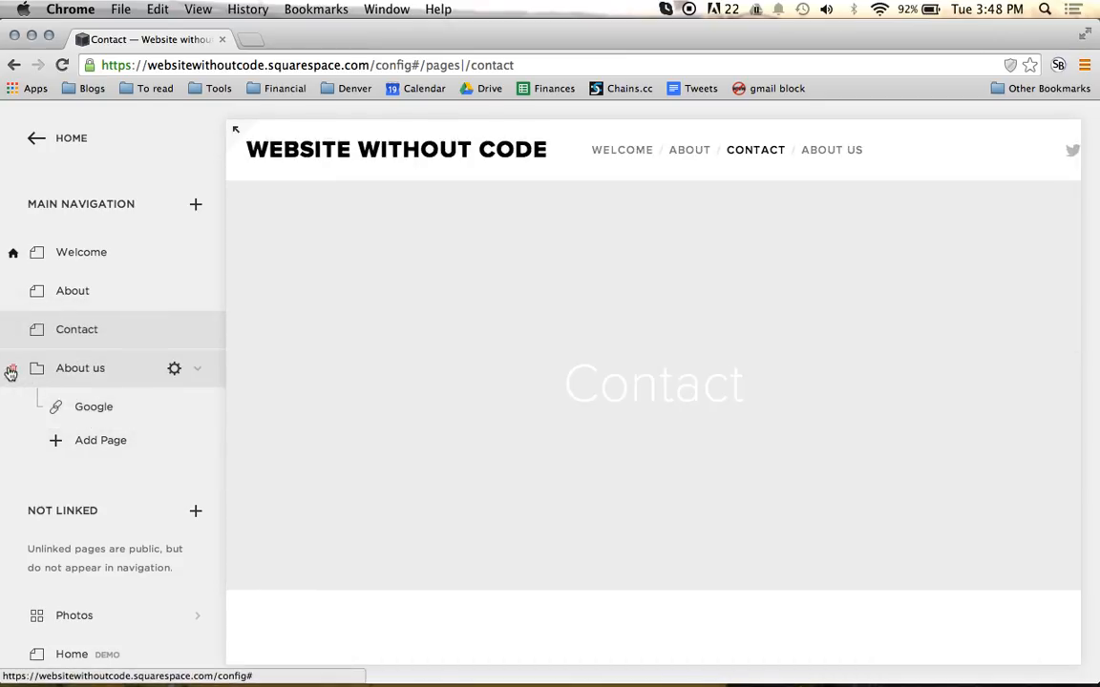
click(10, 372)
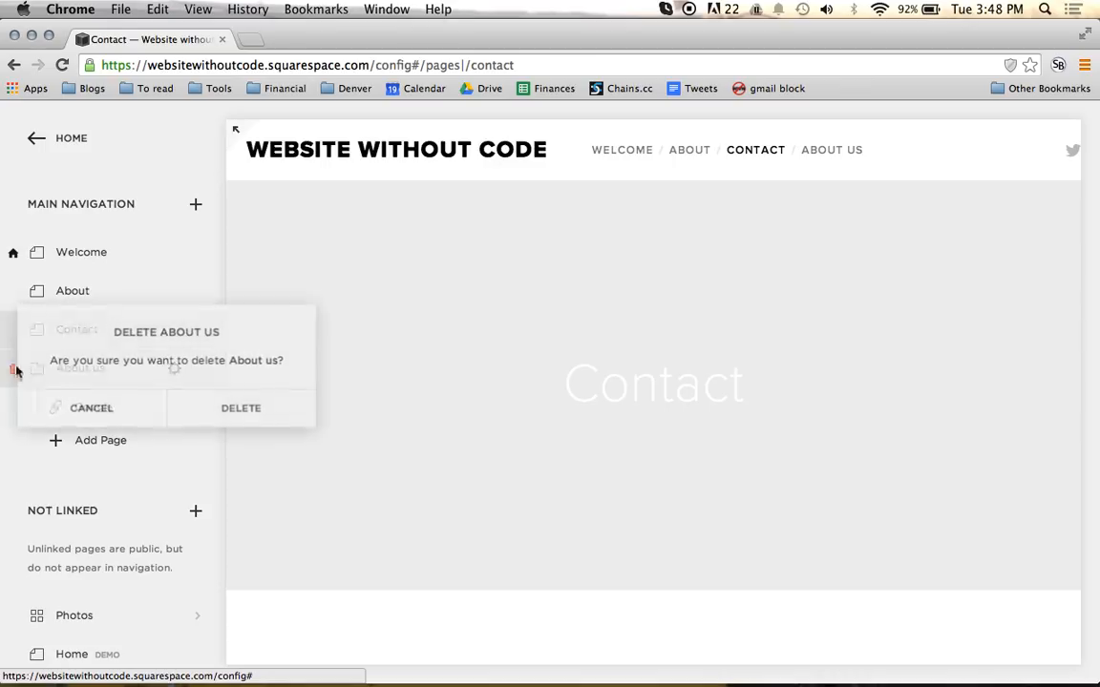
click(227, 413)
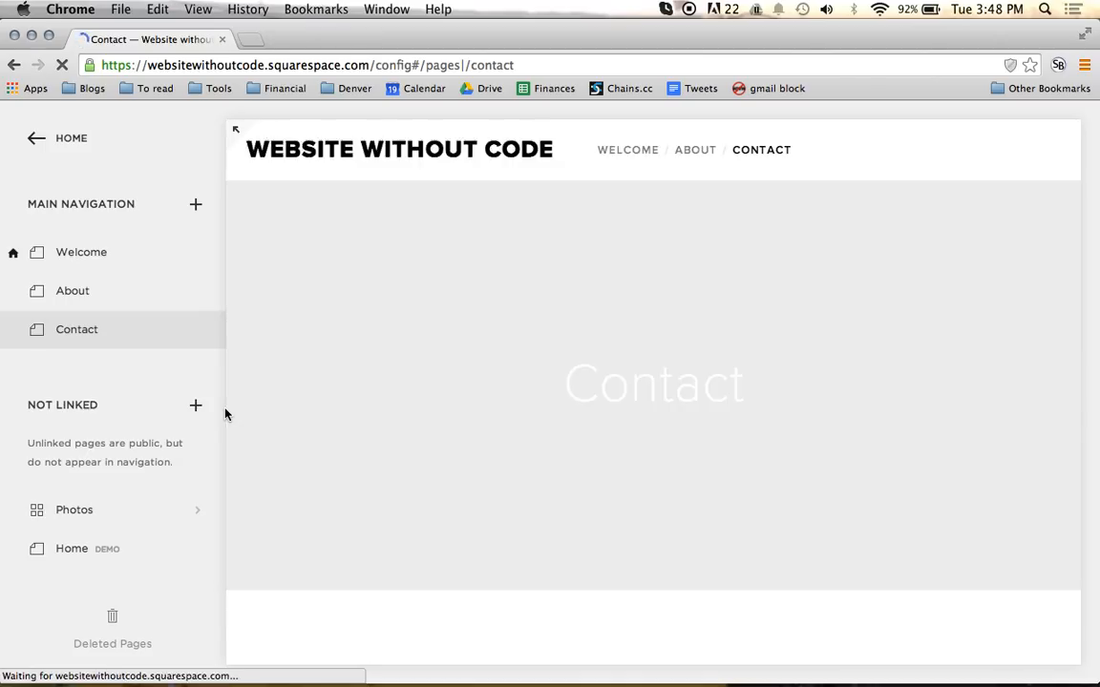
Step: Examine the Contact page preview, including its navigation links, title banner and sidebar content
mouse_move(701, 158)
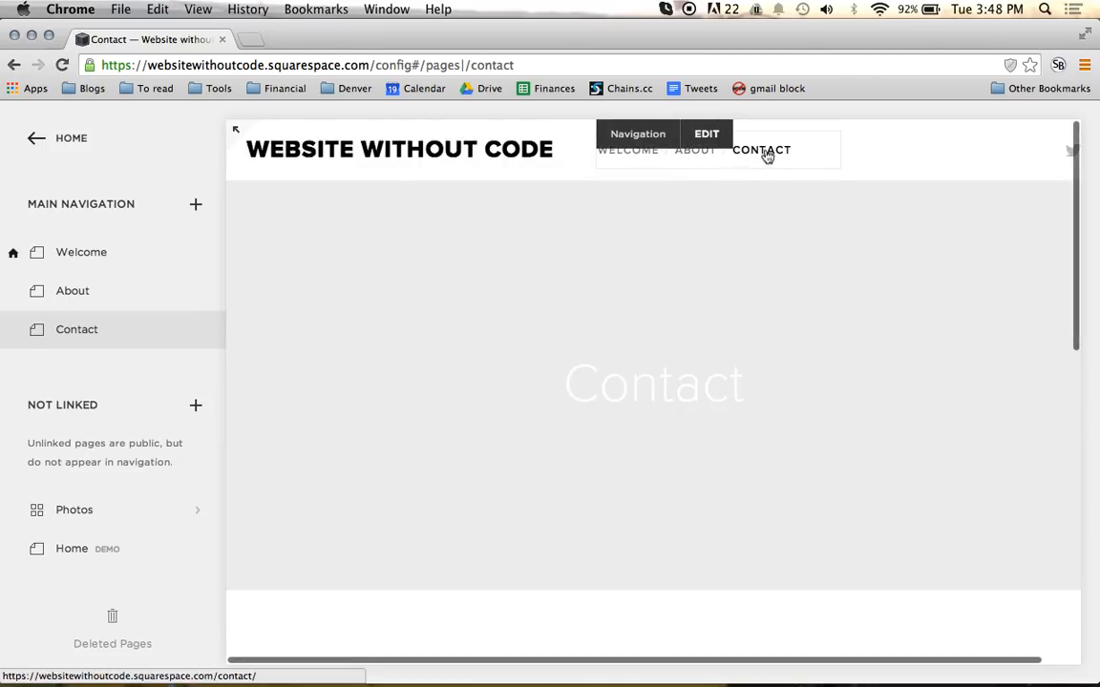
mouse_move(115, 341)
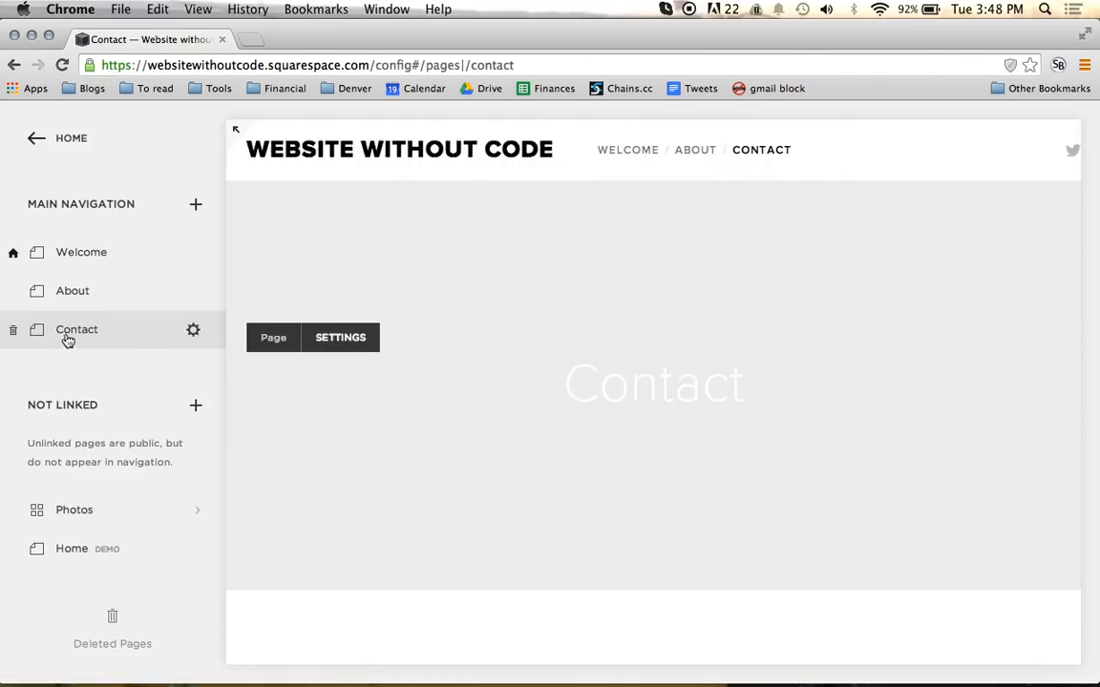
scroll(456, 277, down, 2)
scroll(456, 278, up, 1)
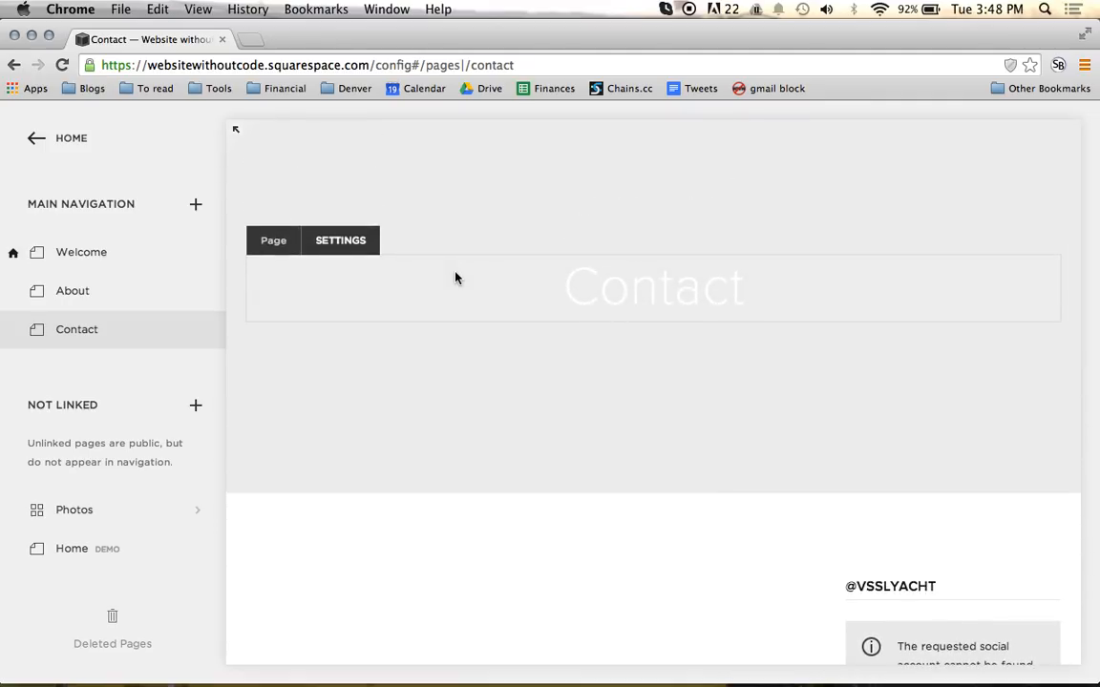
scroll(458, 279, up, 1)
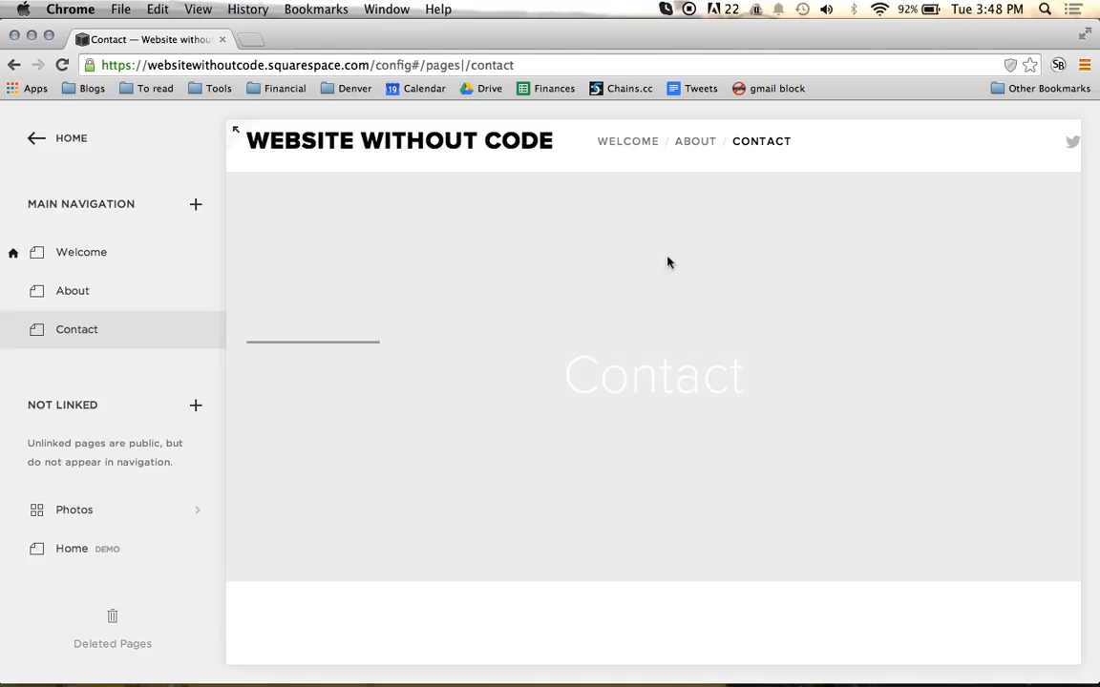
mouse_move(366, 338)
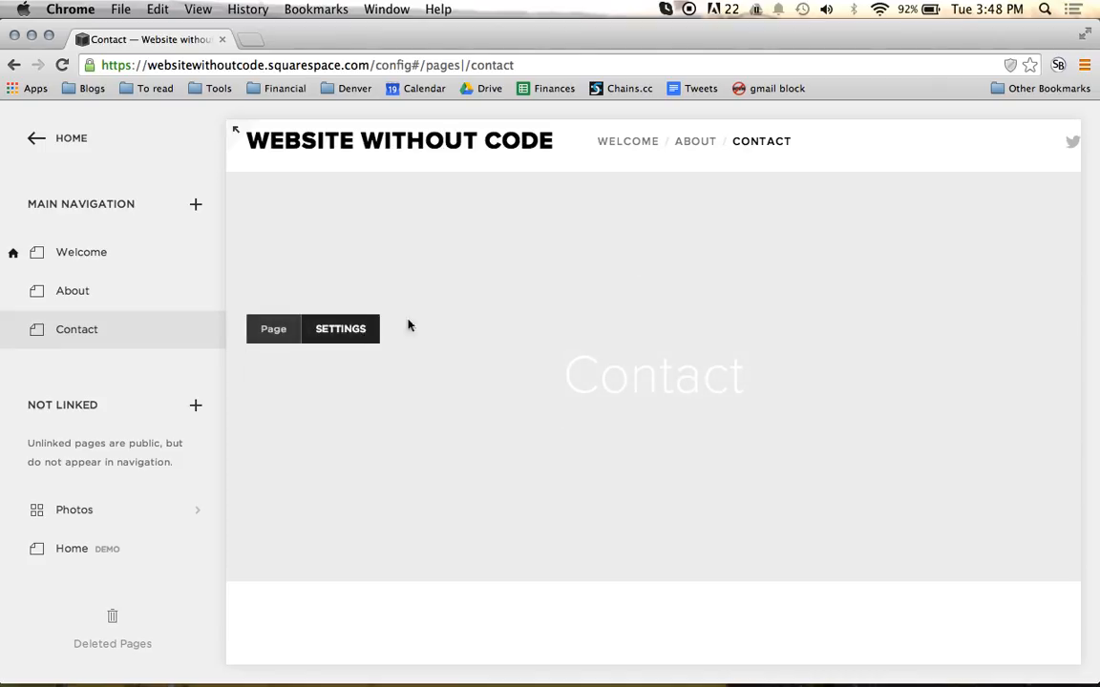
scroll(559, 295, down, 3)
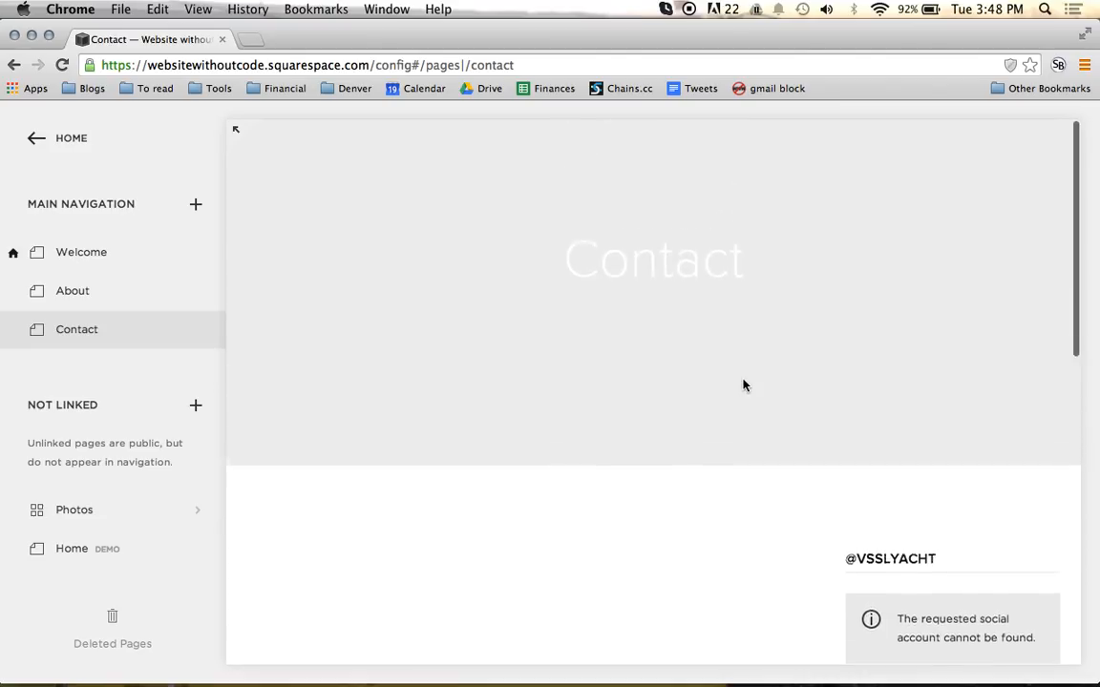
mouse_move(444, 272)
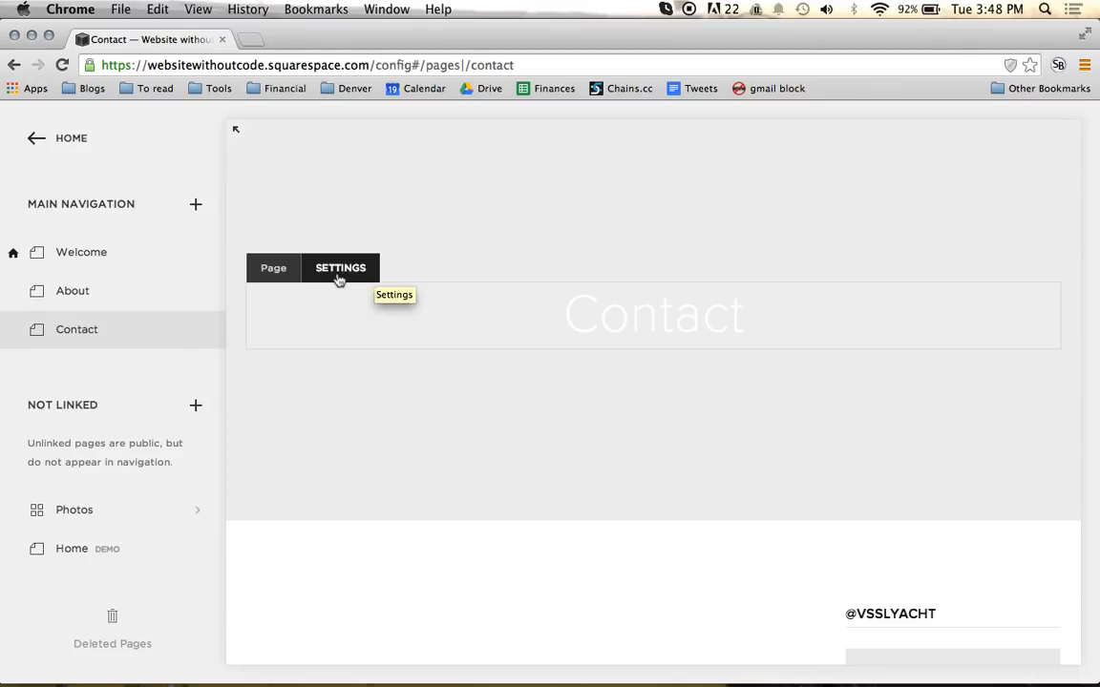
Step: Set the Contact page's layout to Full Width in its page settings
click(195, 330)
scroll(830, 305, down, 1)
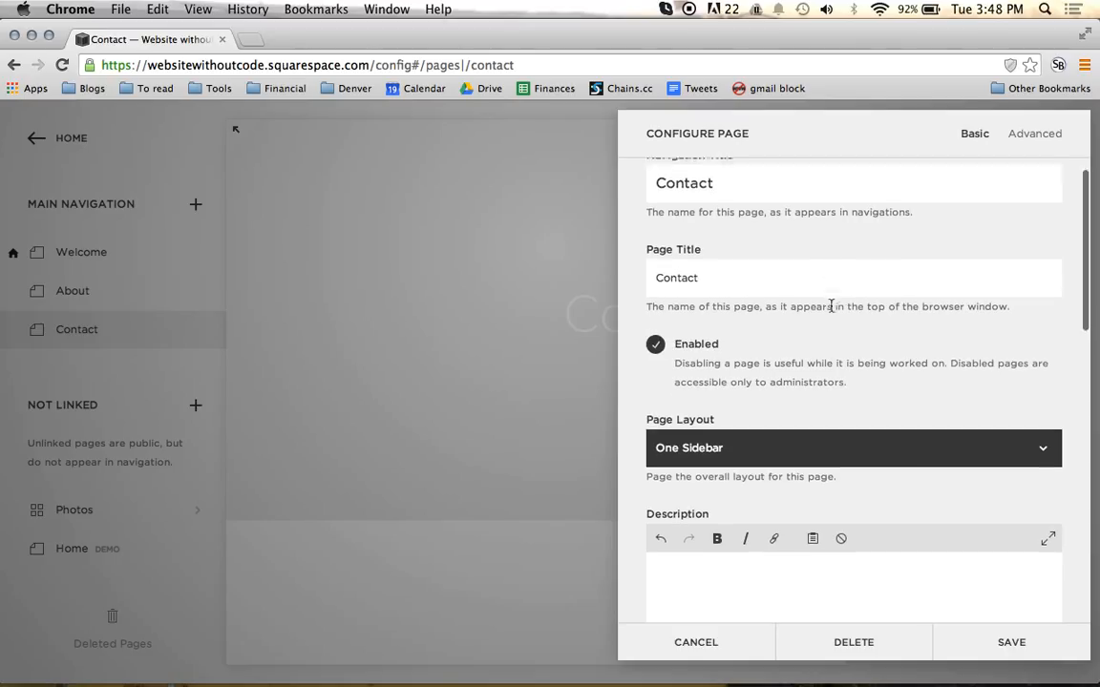
scroll(831, 306, down, 2)
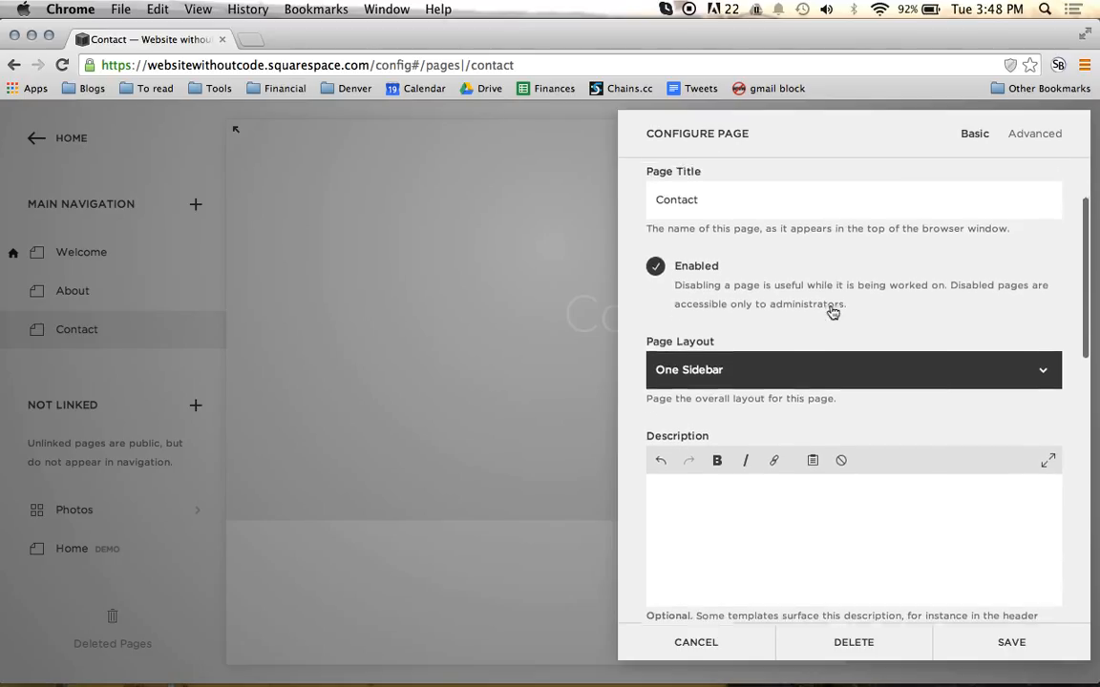
click(791, 362)
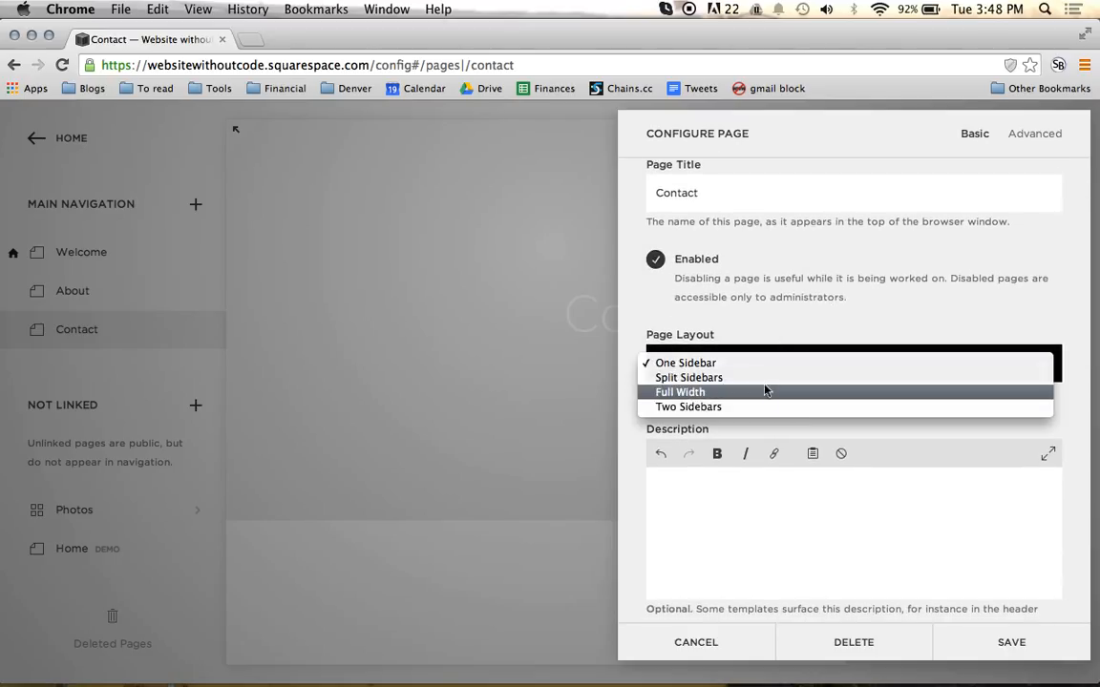
click(764, 393)
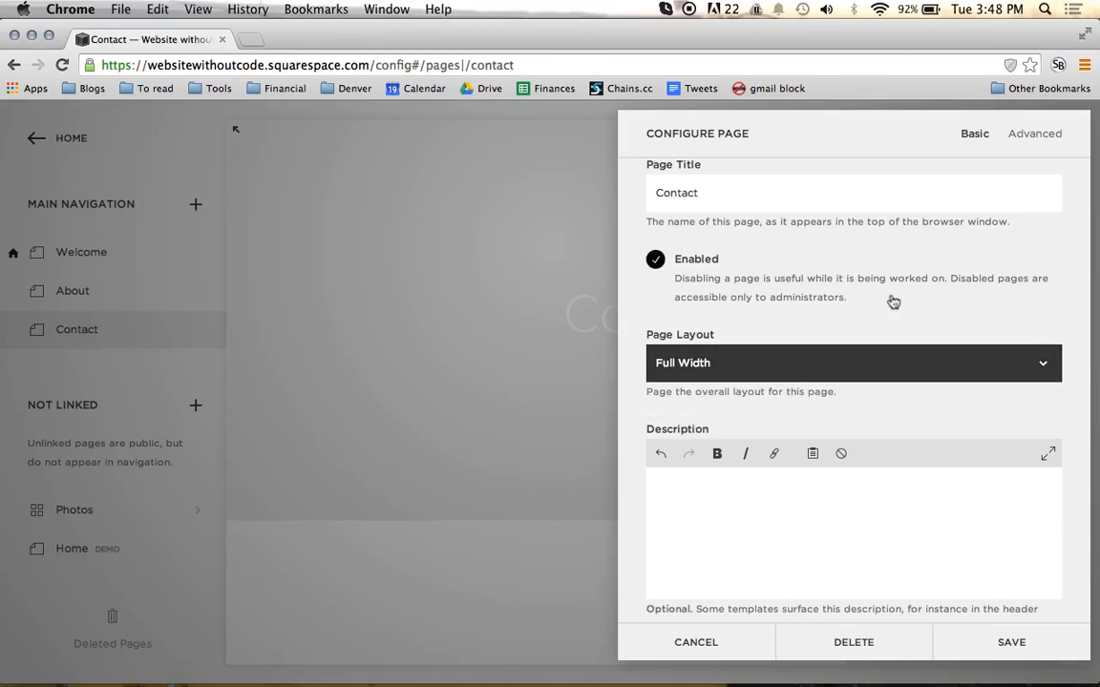
Step: Upload Truck.JPG from the client's ec.com pictures folder as the Contact page's thumbnail image
scroll(891, 299, down, 3)
scroll(890, 295, down, 5)
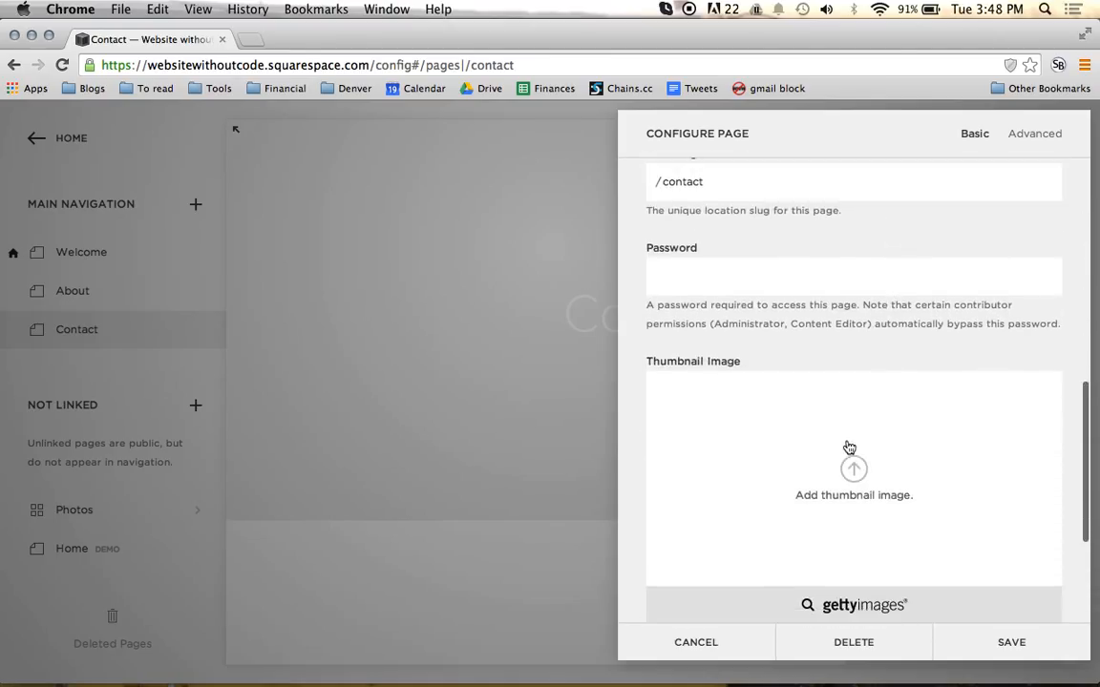
click(849, 449)
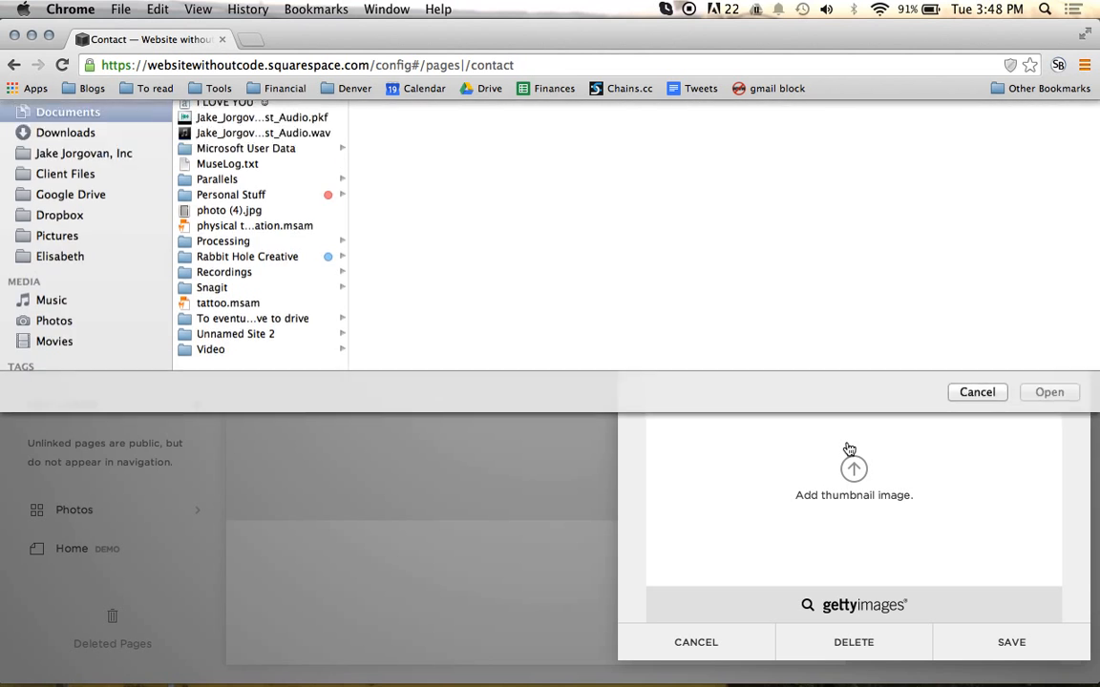
click(72, 310)
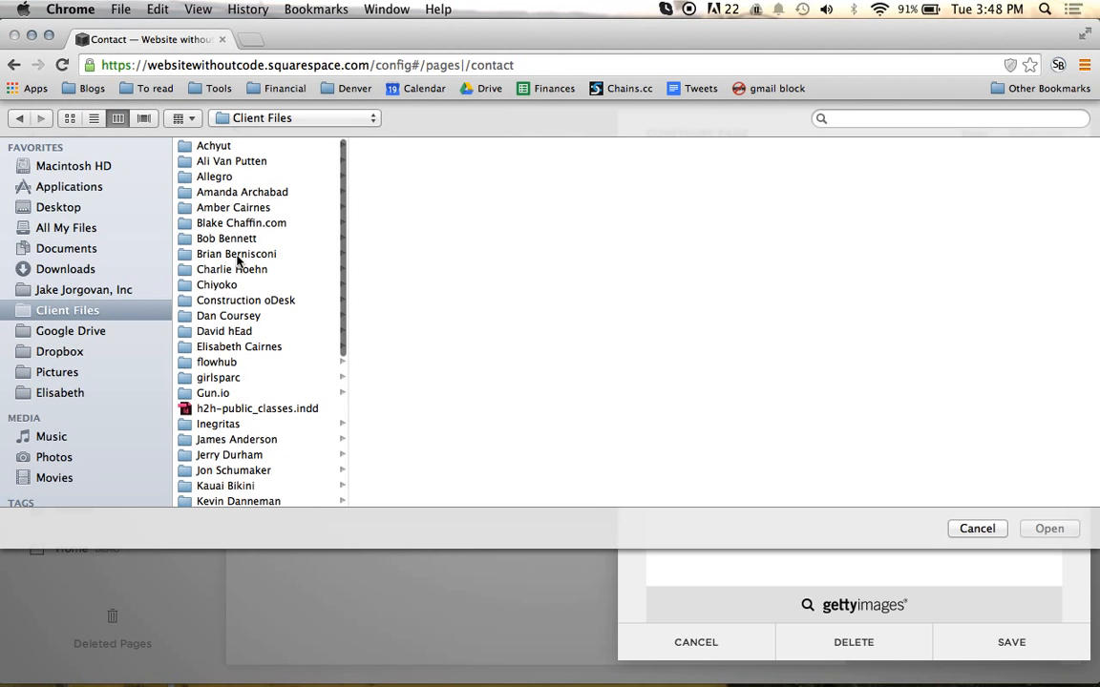
click(247, 353)
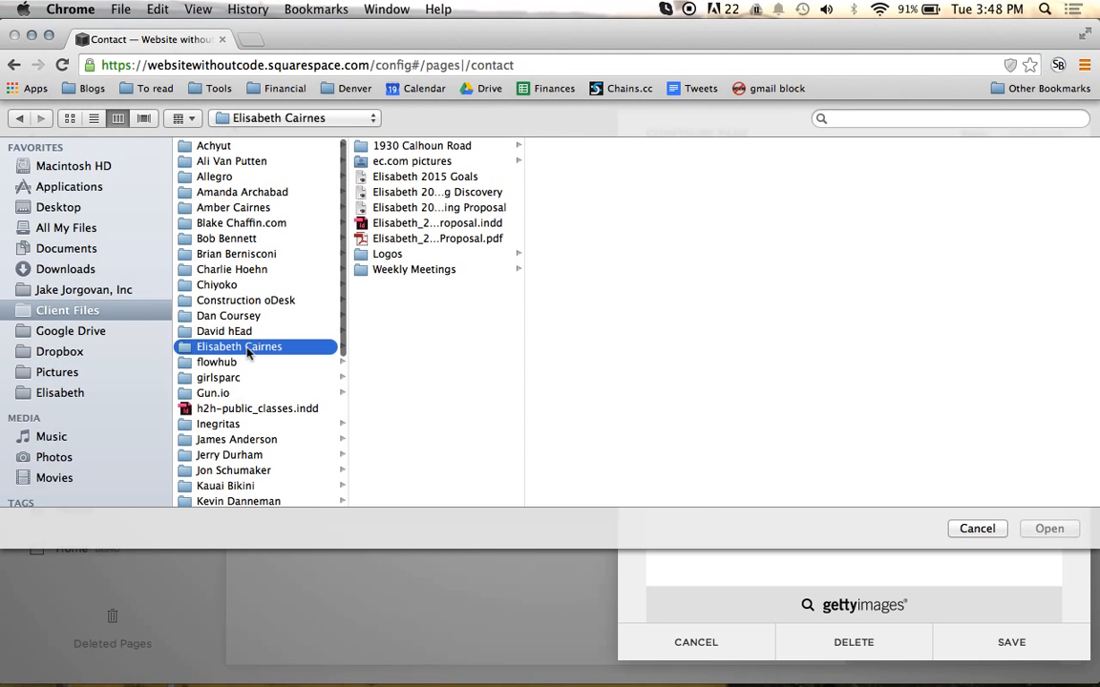
key(Right)
key(Down)
scroll(626, 270, down, 10)
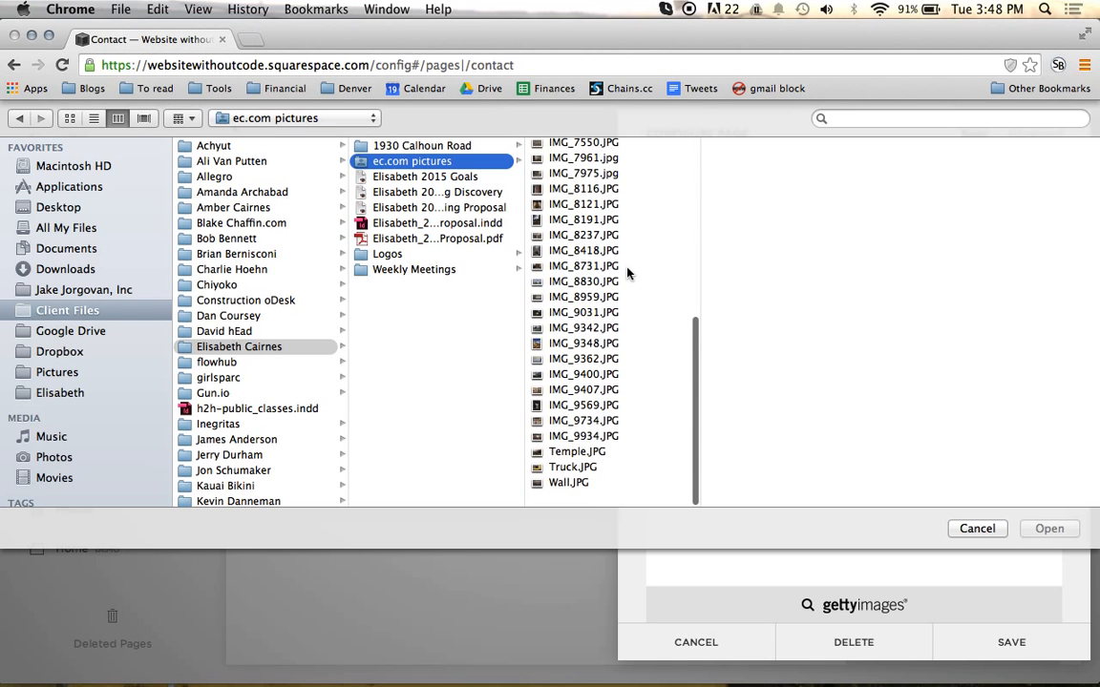
click(578, 484)
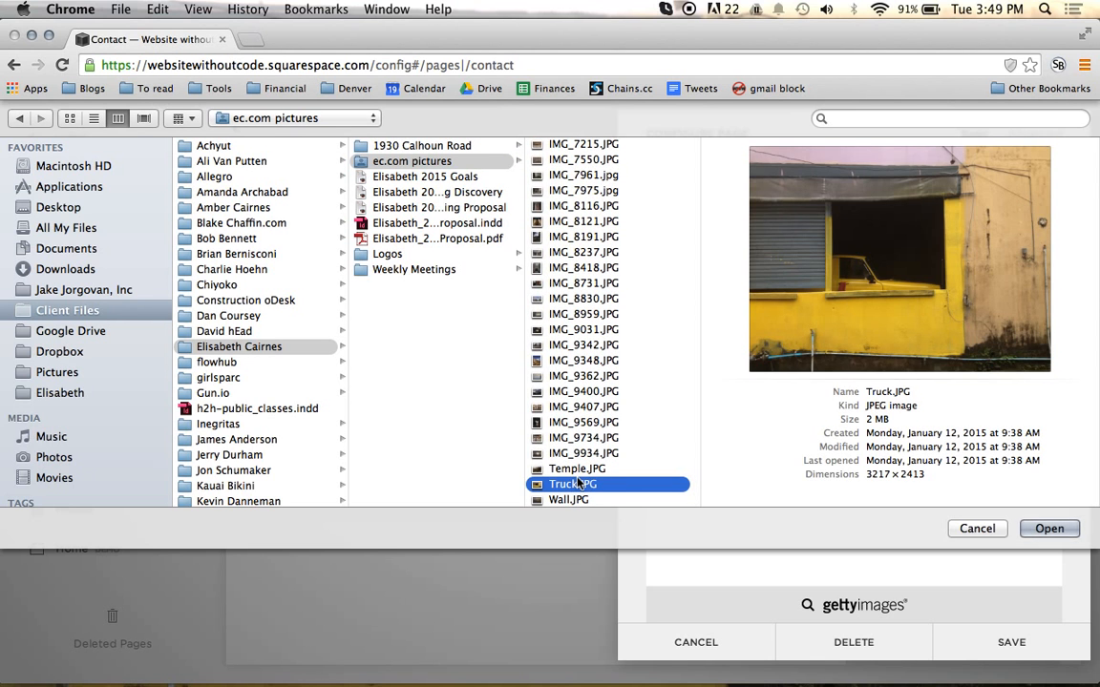
double_click(579, 484)
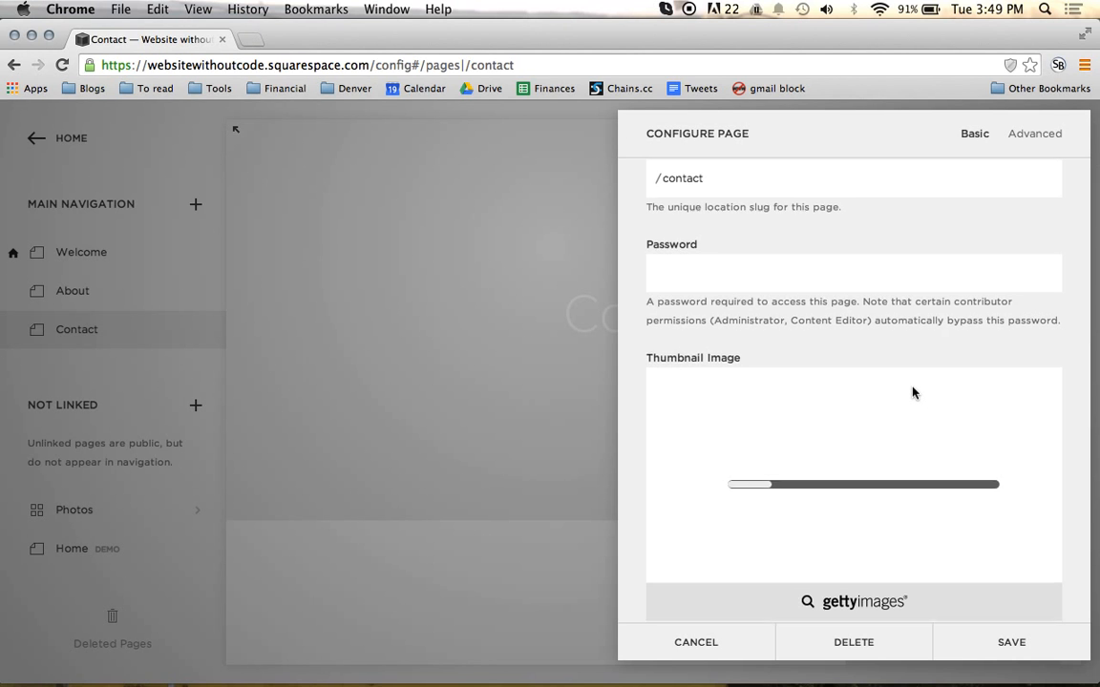
Step: Review the Contact page's configuration, including the uploaded thumbnail, and save it
scroll(913, 392, down, 5)
scroll(913, 392, up, 4)
scroll(913, 393, up, 8)
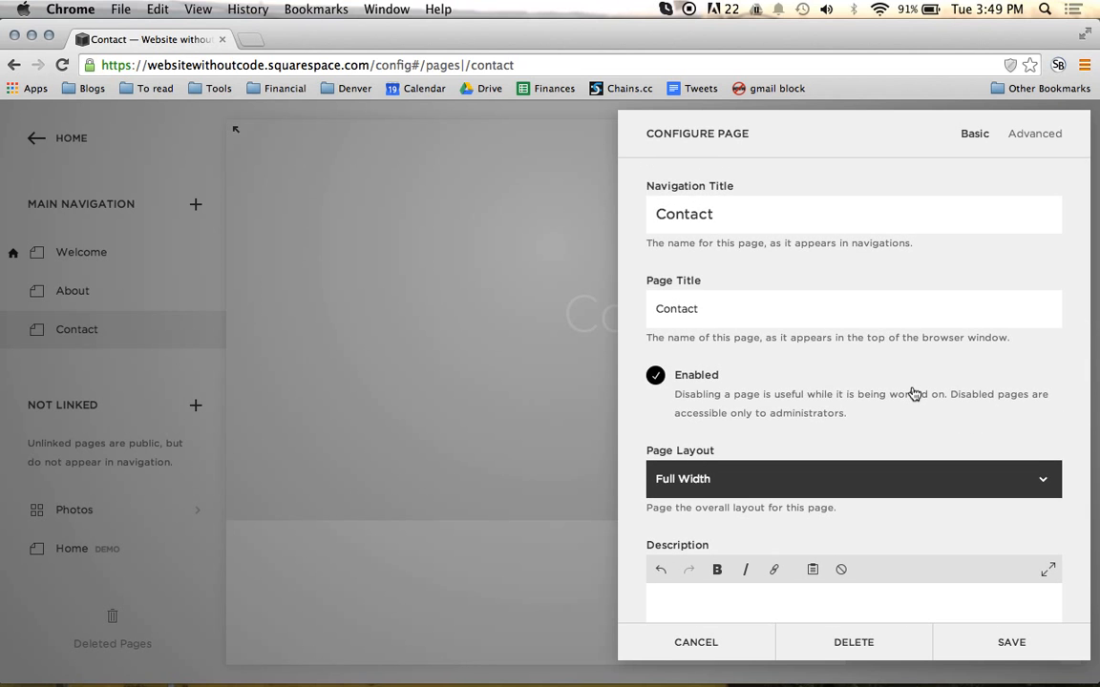
scroll(913, 392, down, 10)
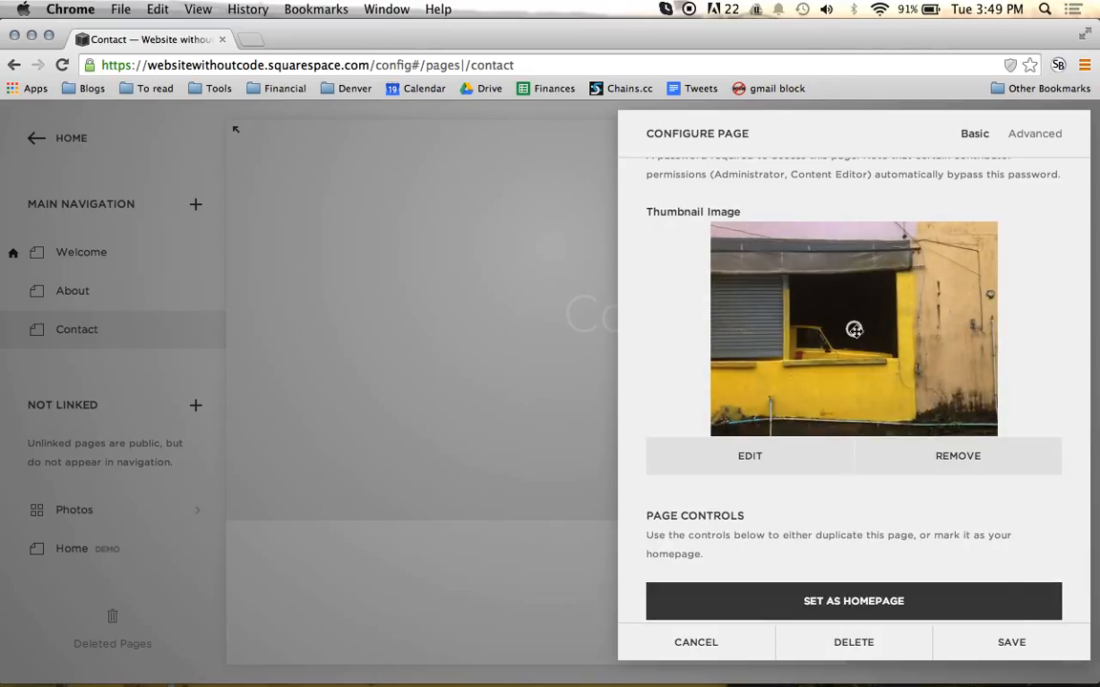
click(1014, 643)
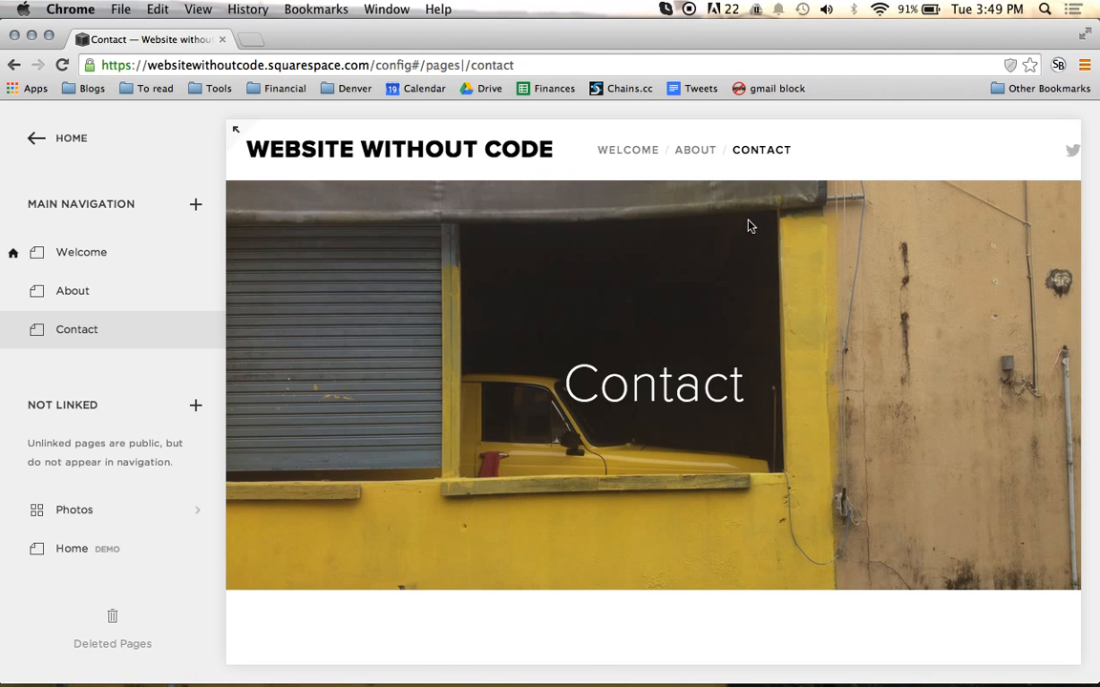
Step: Add the text "Contact" to the Contact page's content area and format it as Heading 1
scroll(750, 226, down, 5)
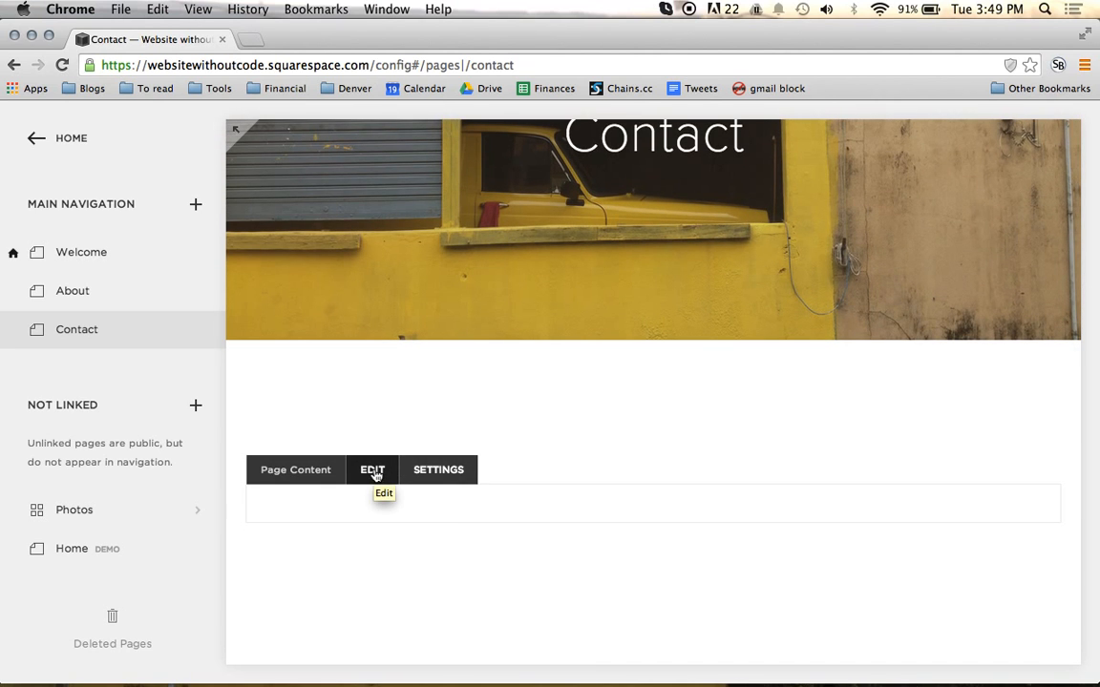
click(373, 474)
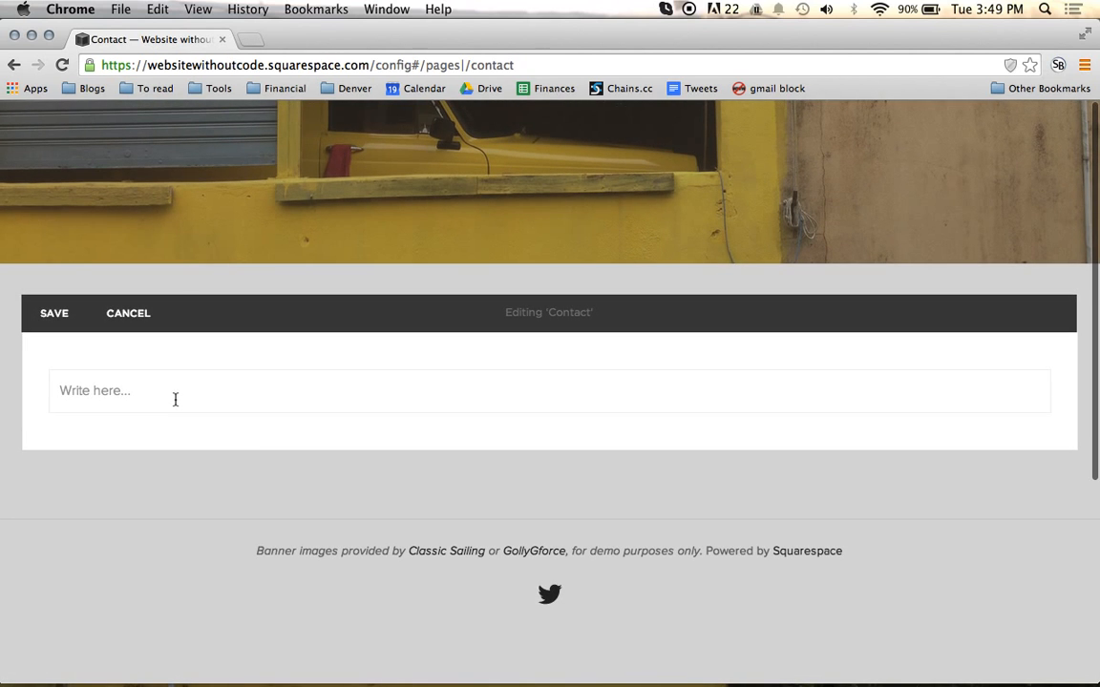
click(175, 397)
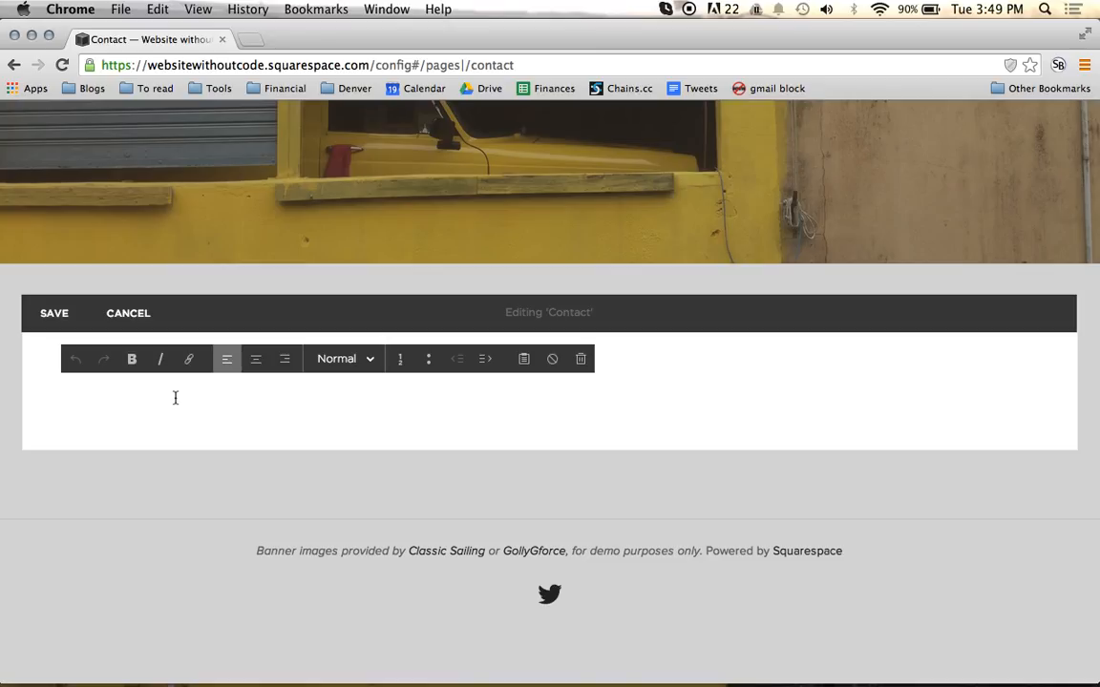
text(Contact)
key(super+a)
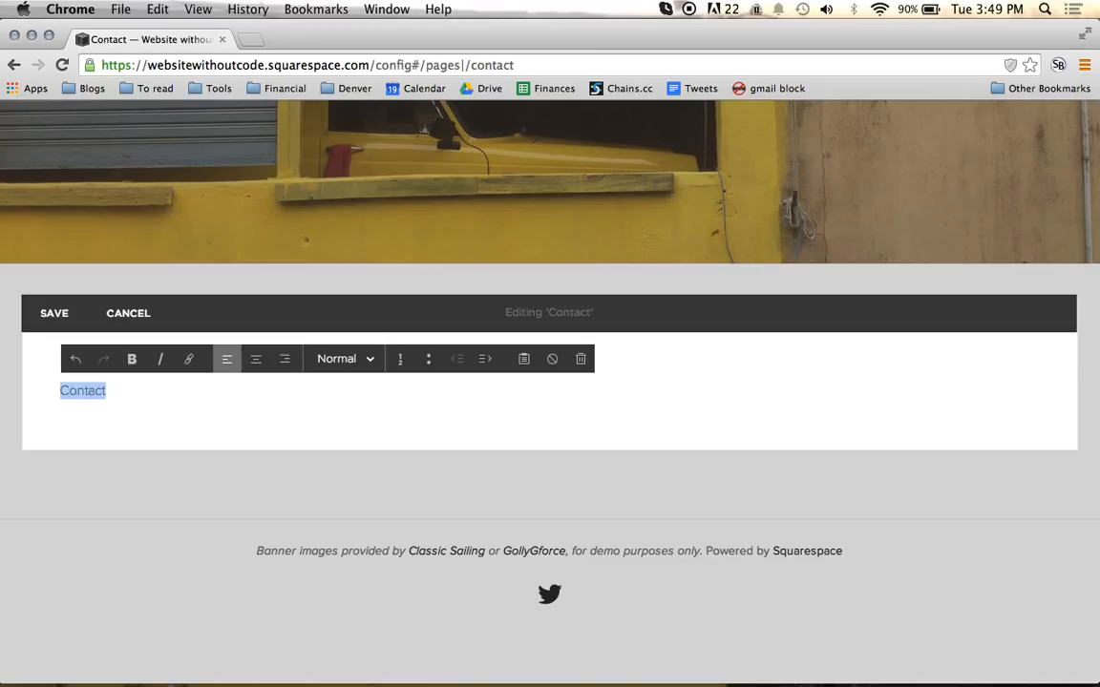
click(341, 358)
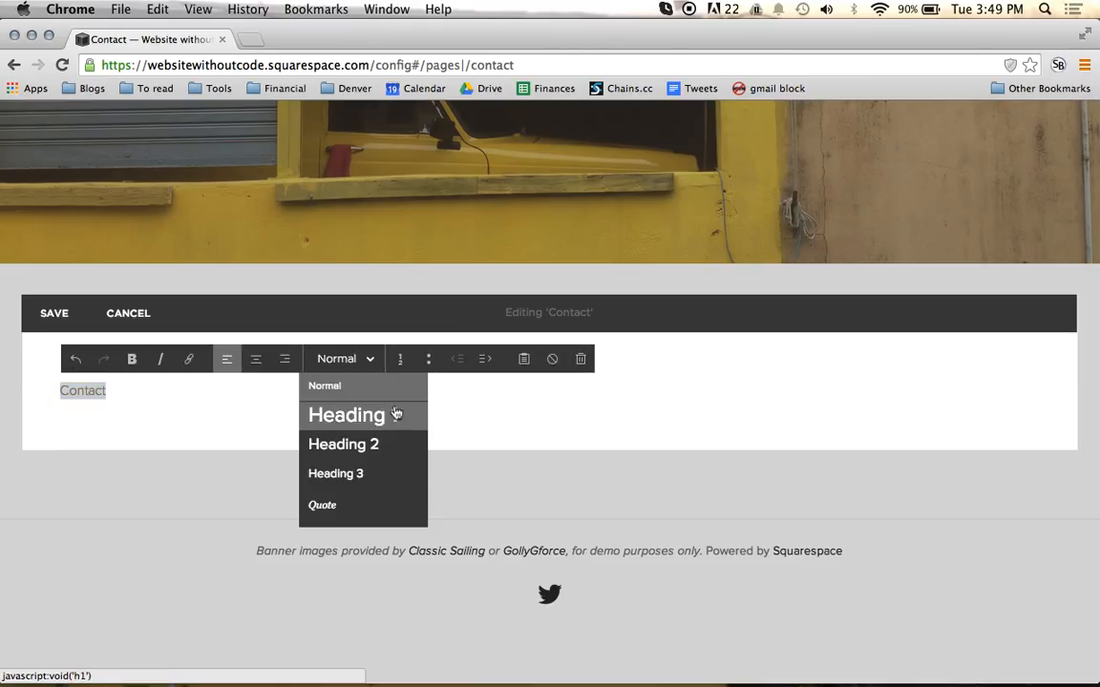
click(377, 417)
click(339, 413)
click(253, 459)
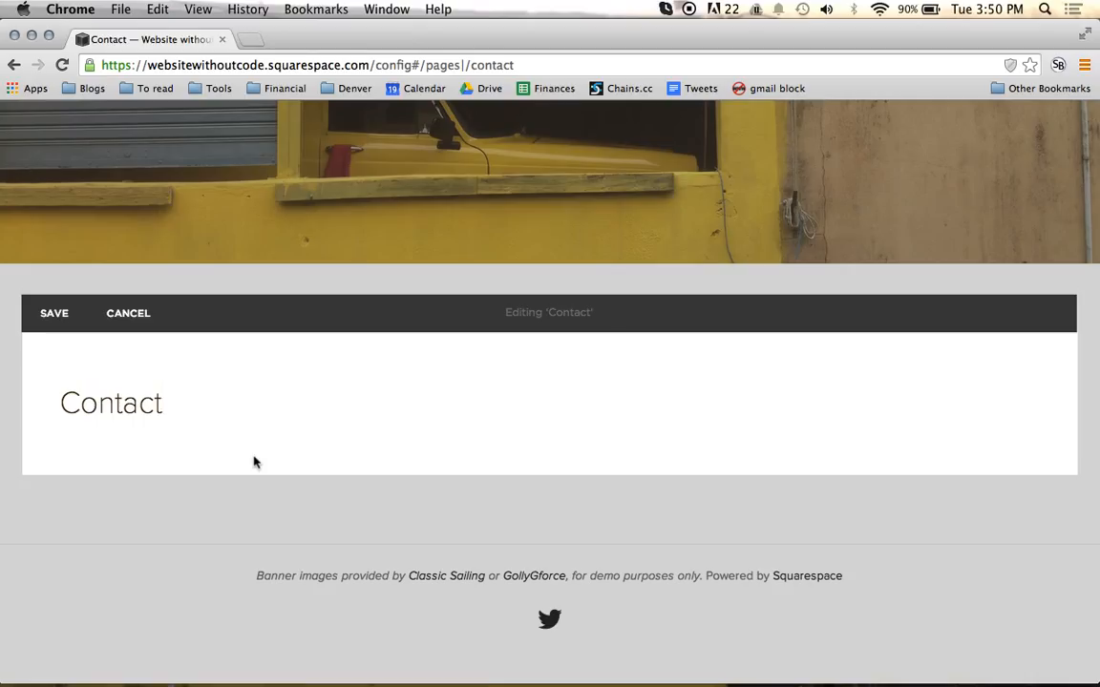
scroll(143, 404, down, 1)
mouse_move(50, 411)
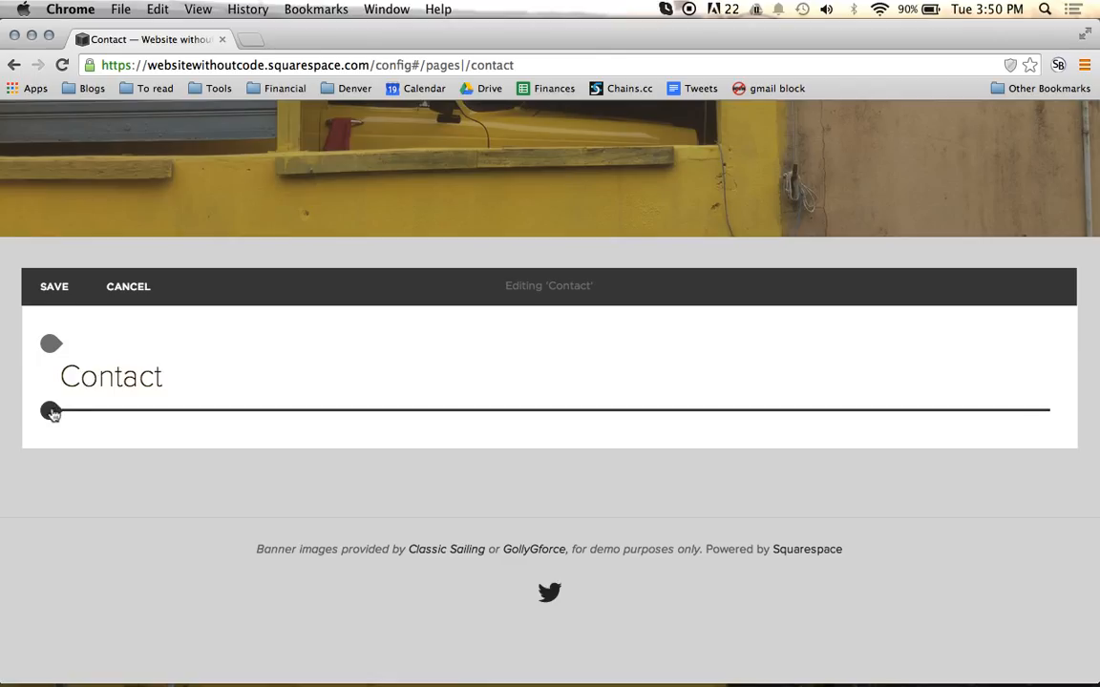
click(51, 412)
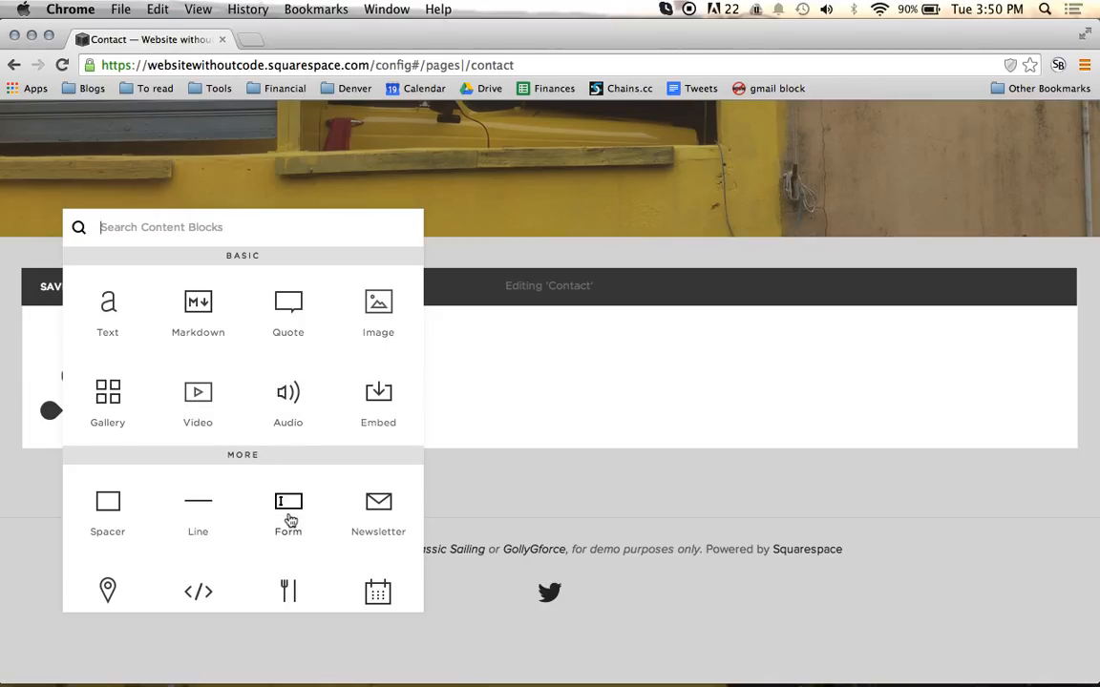
click(290, 521)
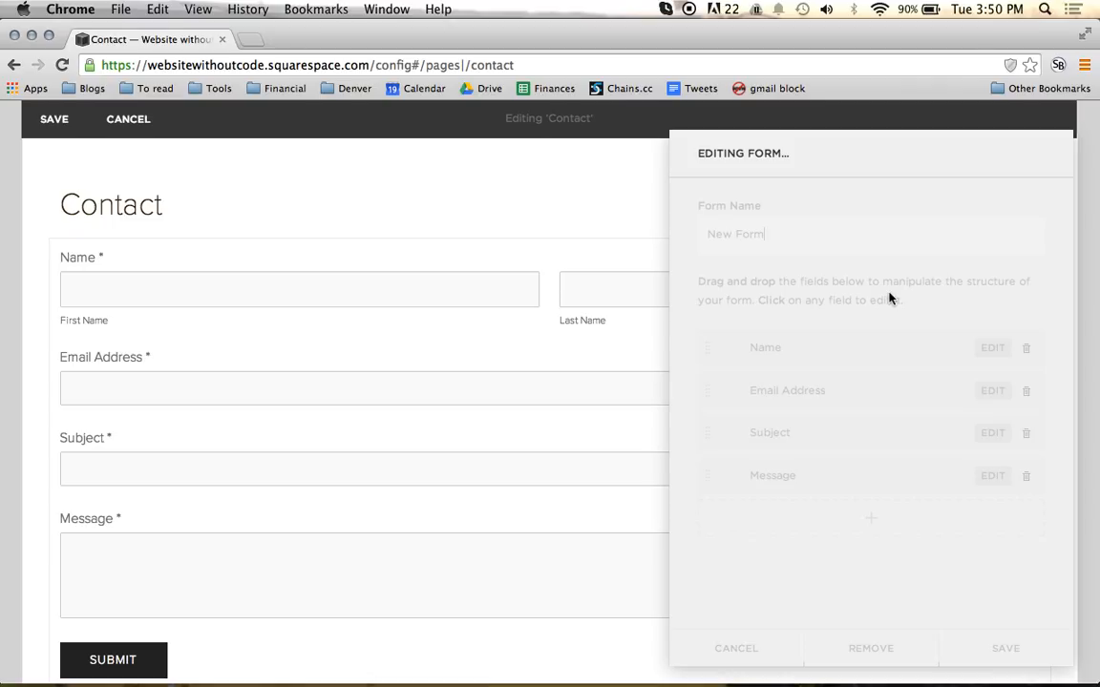
click(616, 235)
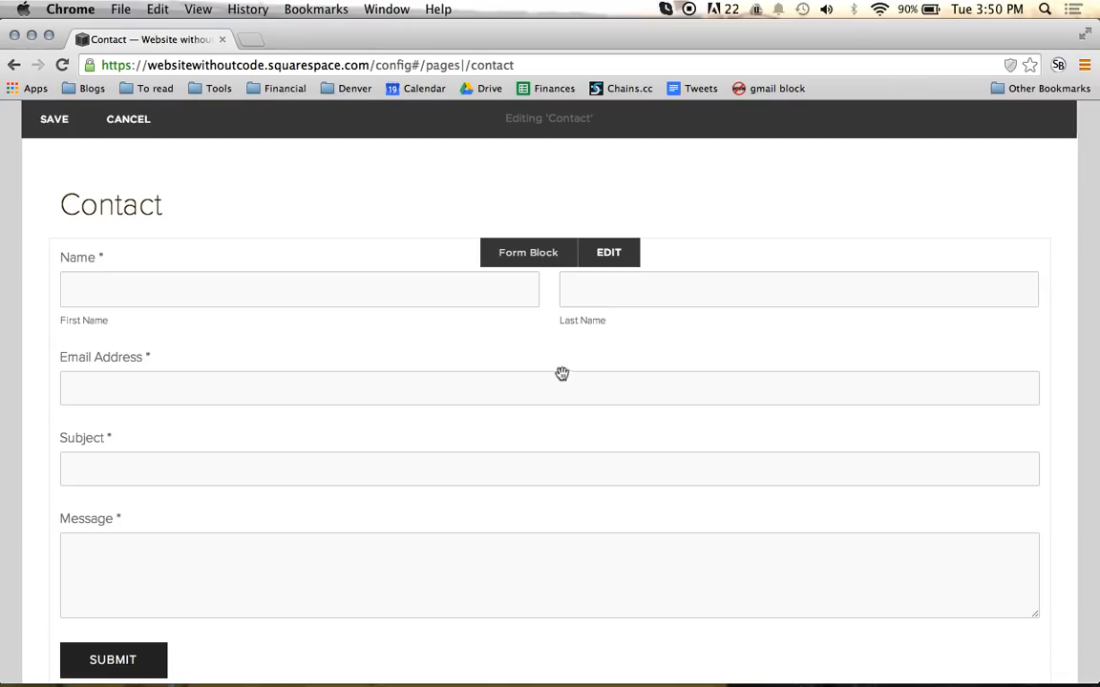
double_click(488, 354)
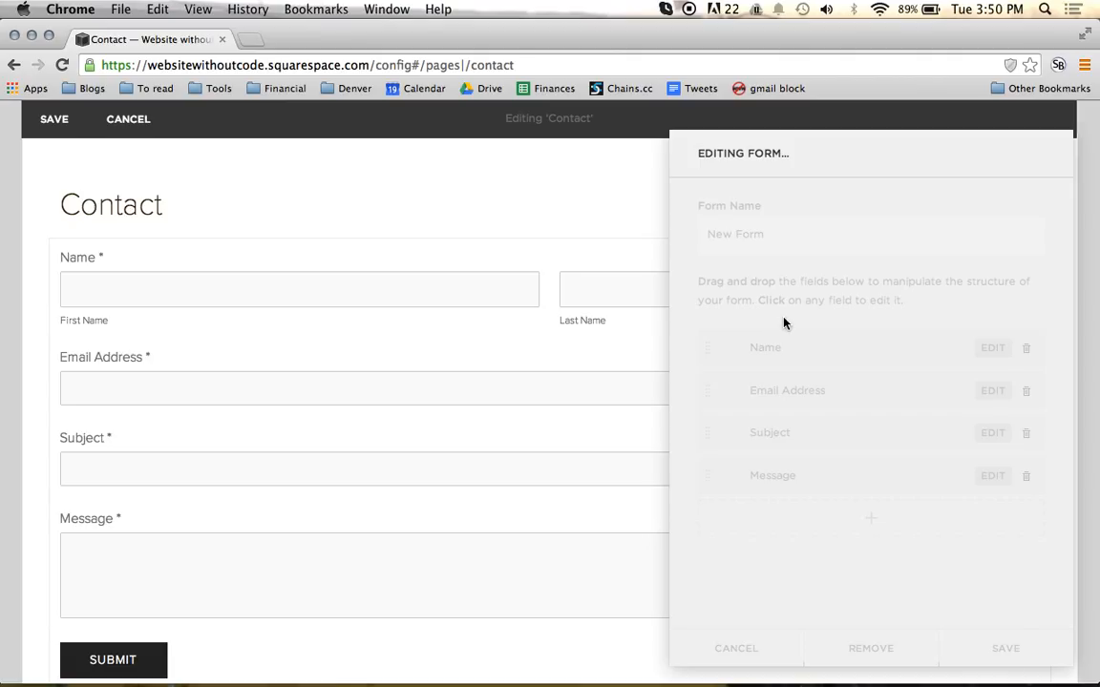
click(528, 408)
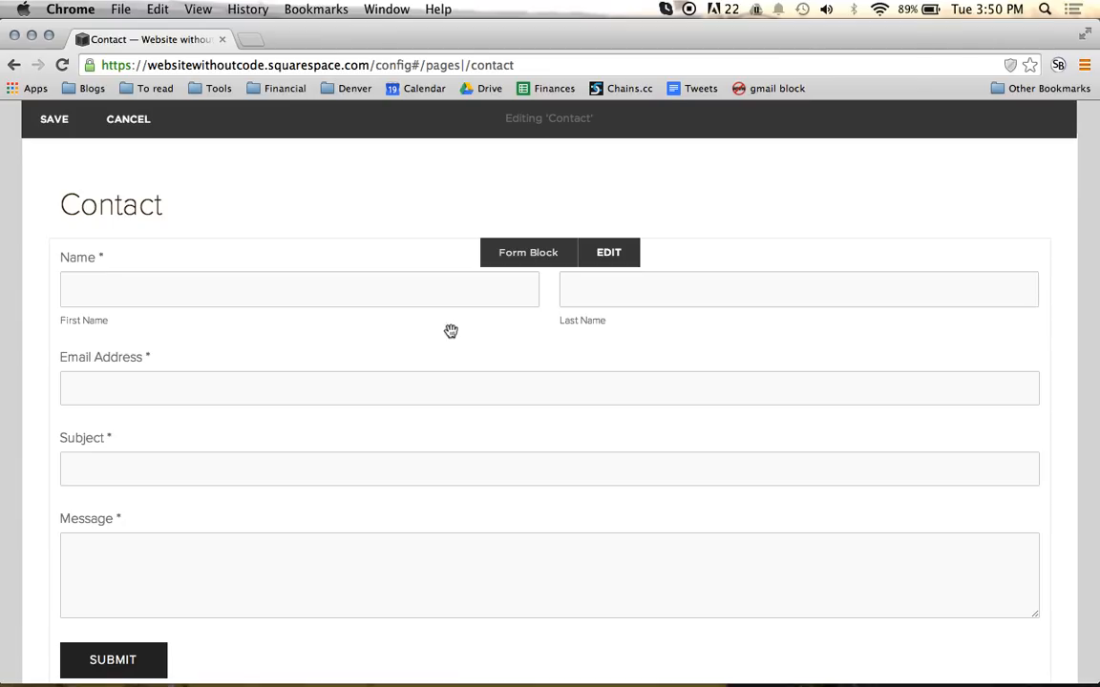
drag(449, 331, 550, 638)
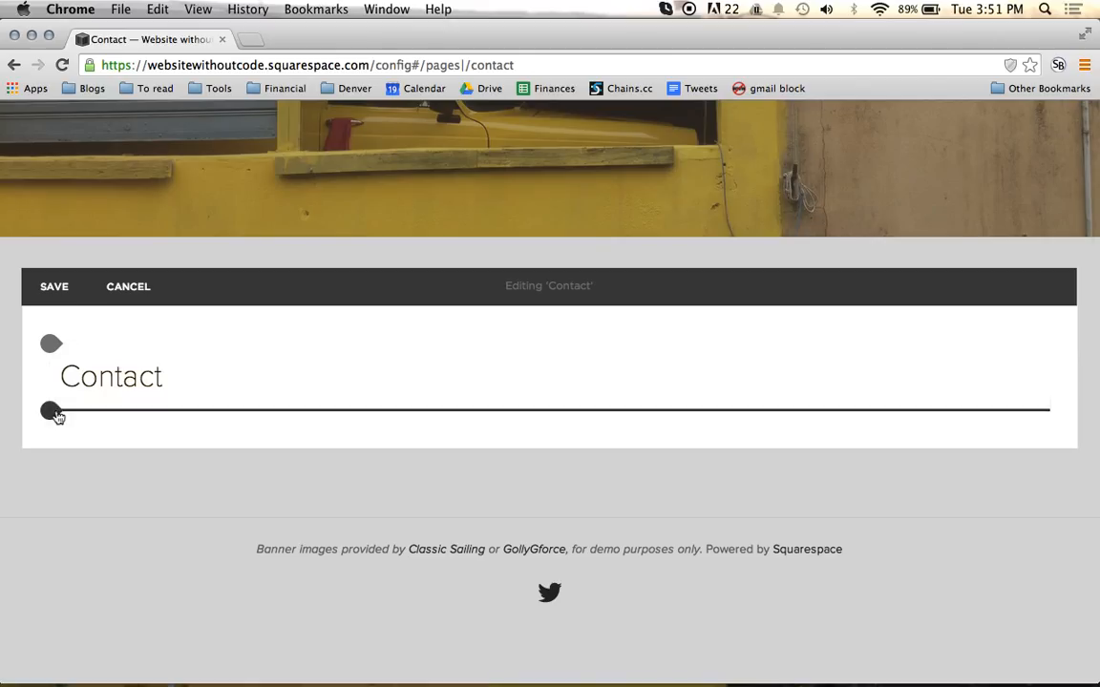
Step: Insert a Form block below the Contact heading and name the form "Website Without Code Form"
click(55, 415)
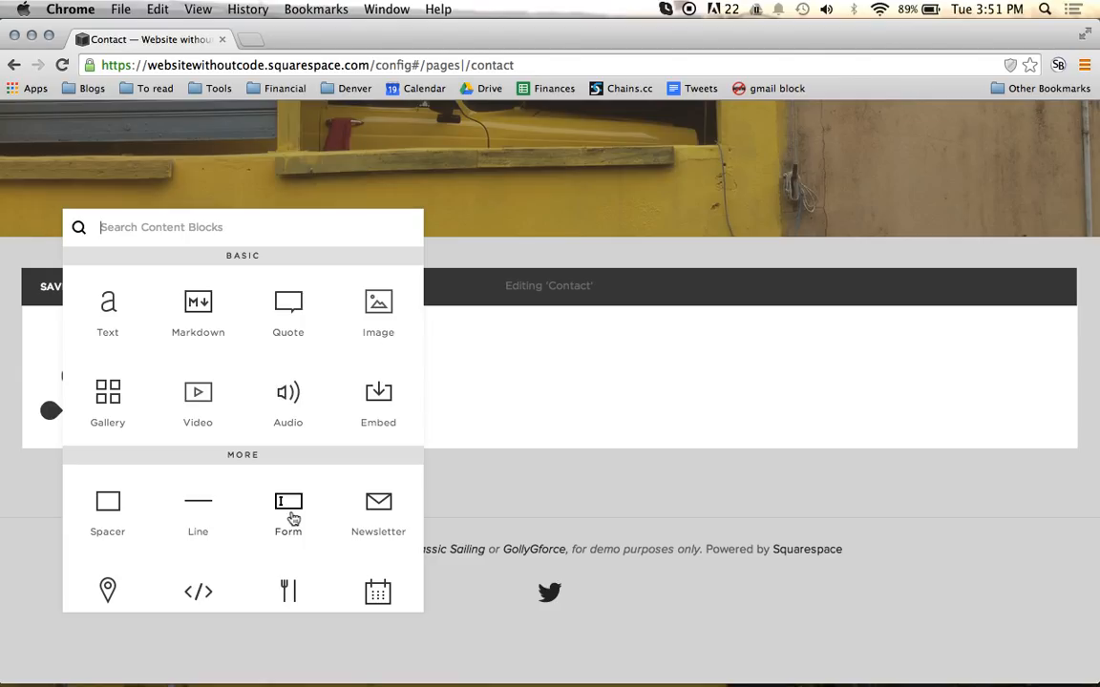
click(288, 511)
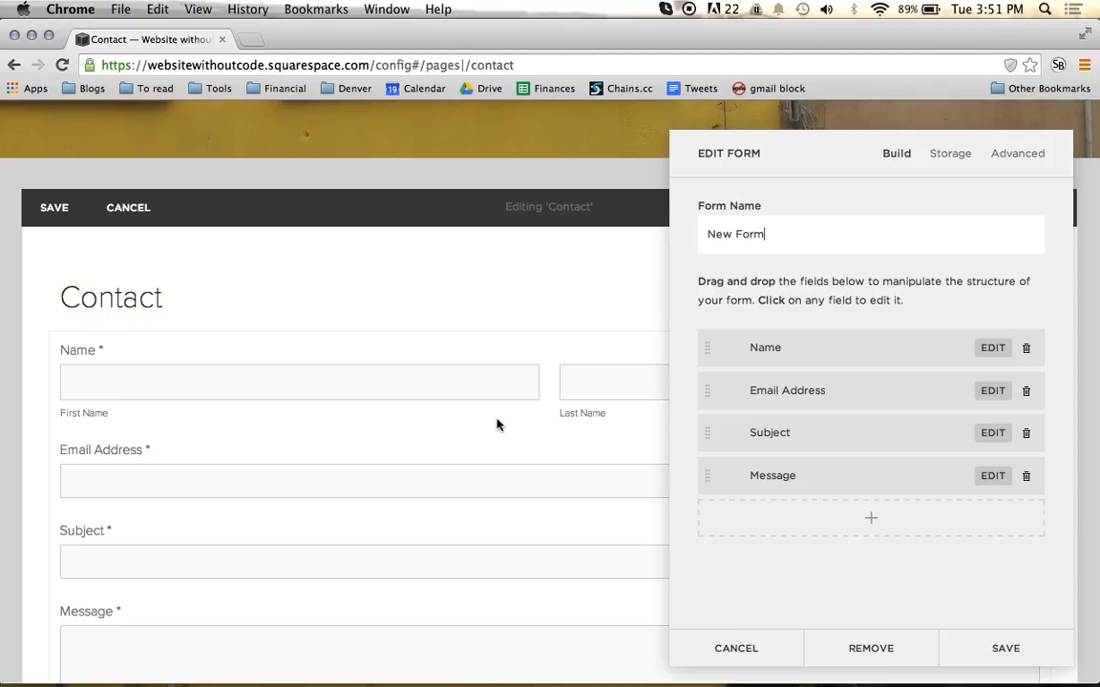
key(super+a)
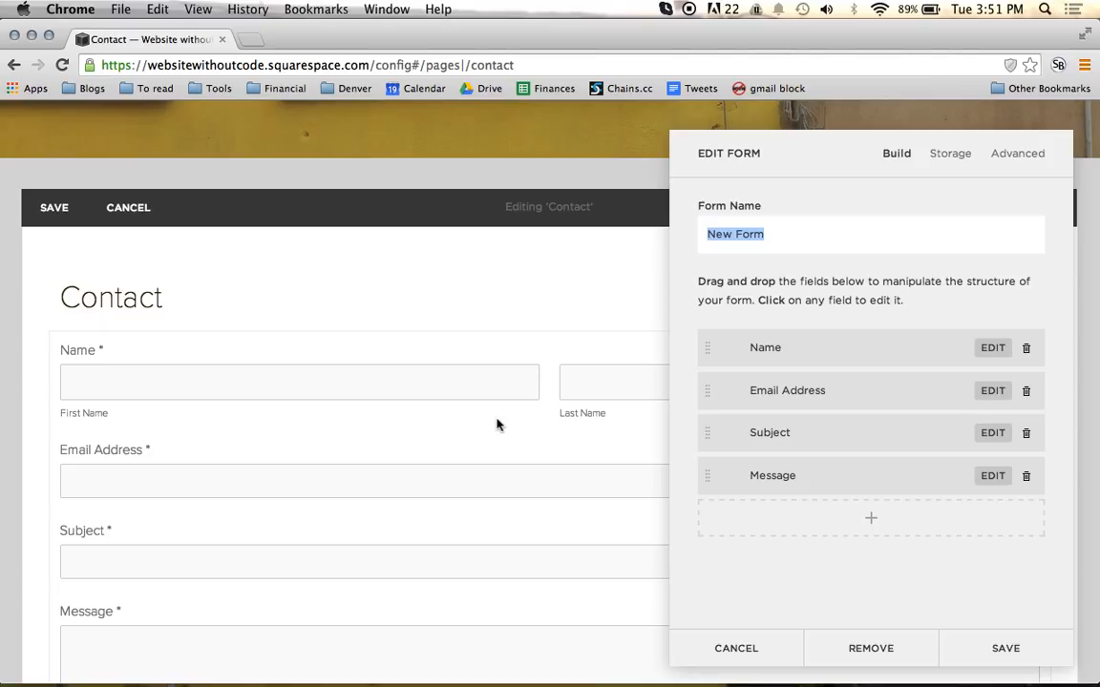
text(Website)
text(Without Code )
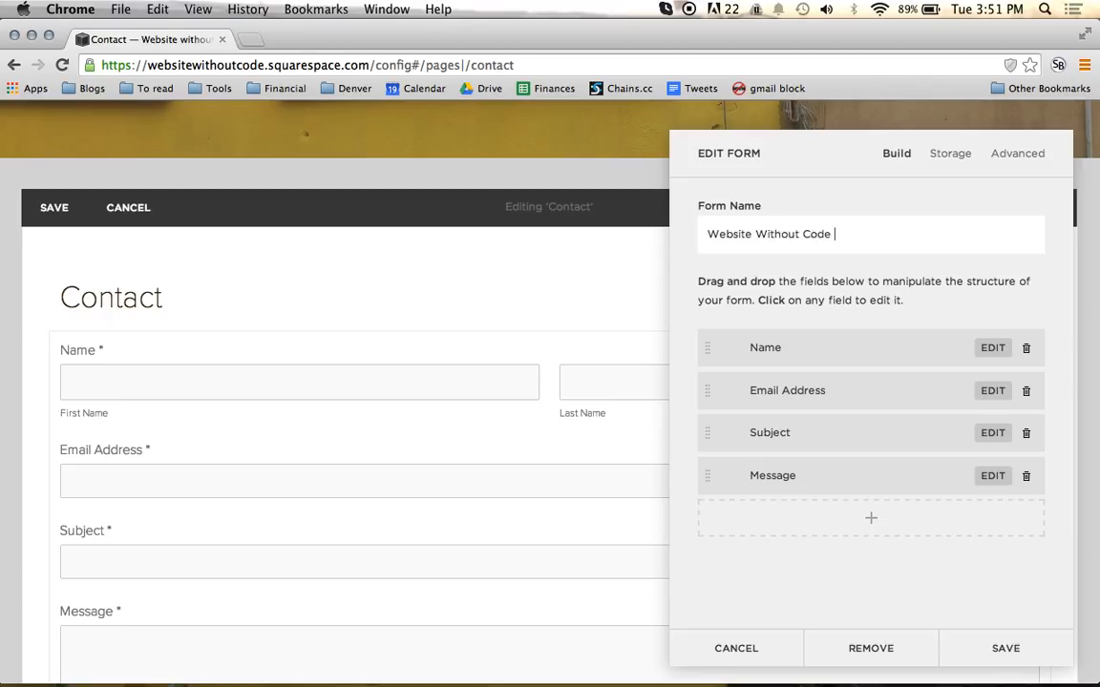
text(Form)
Step: Remove the form's Subject field and add a Phone field between Email Address and Message
click(1027, 440)
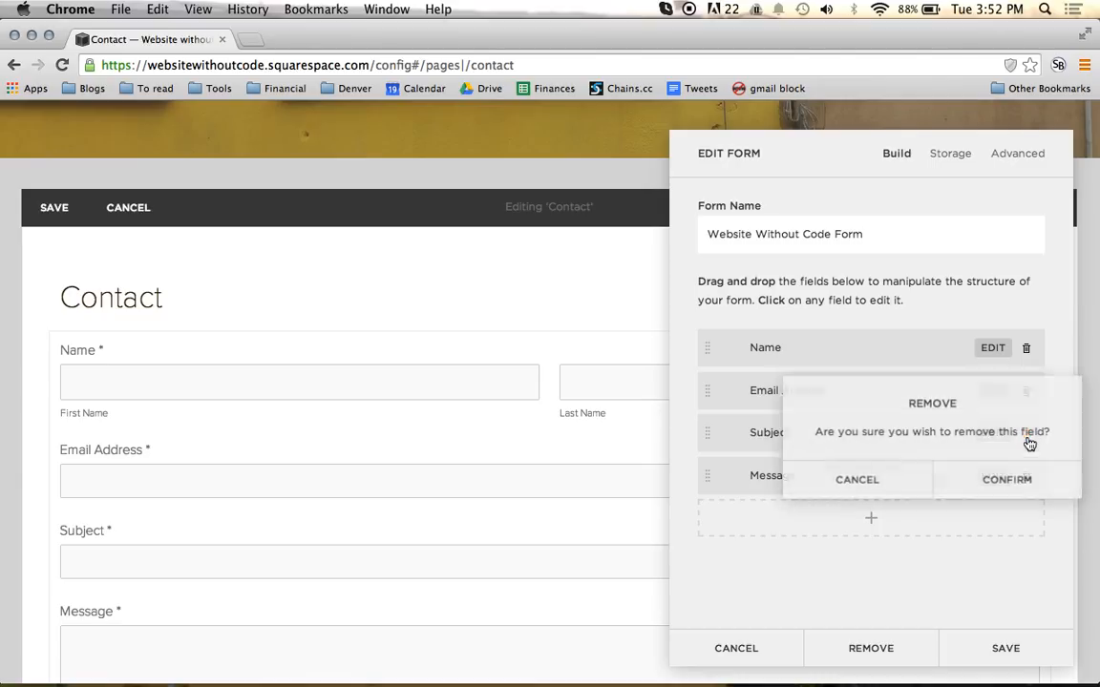
click(996, 487)
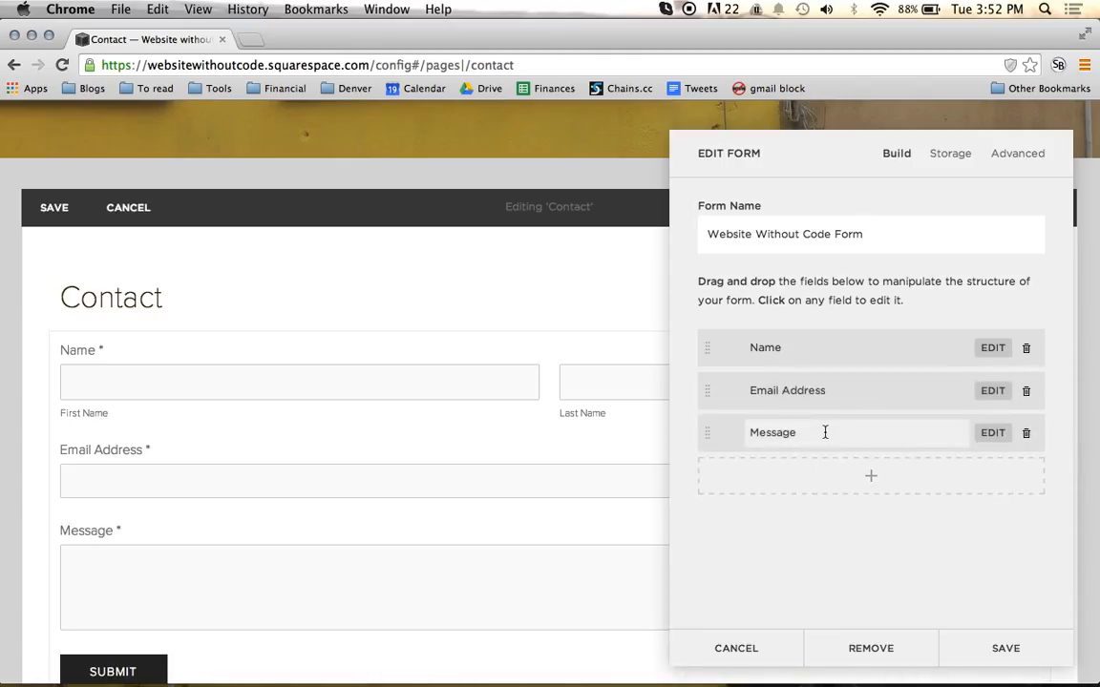
click(893, 483)
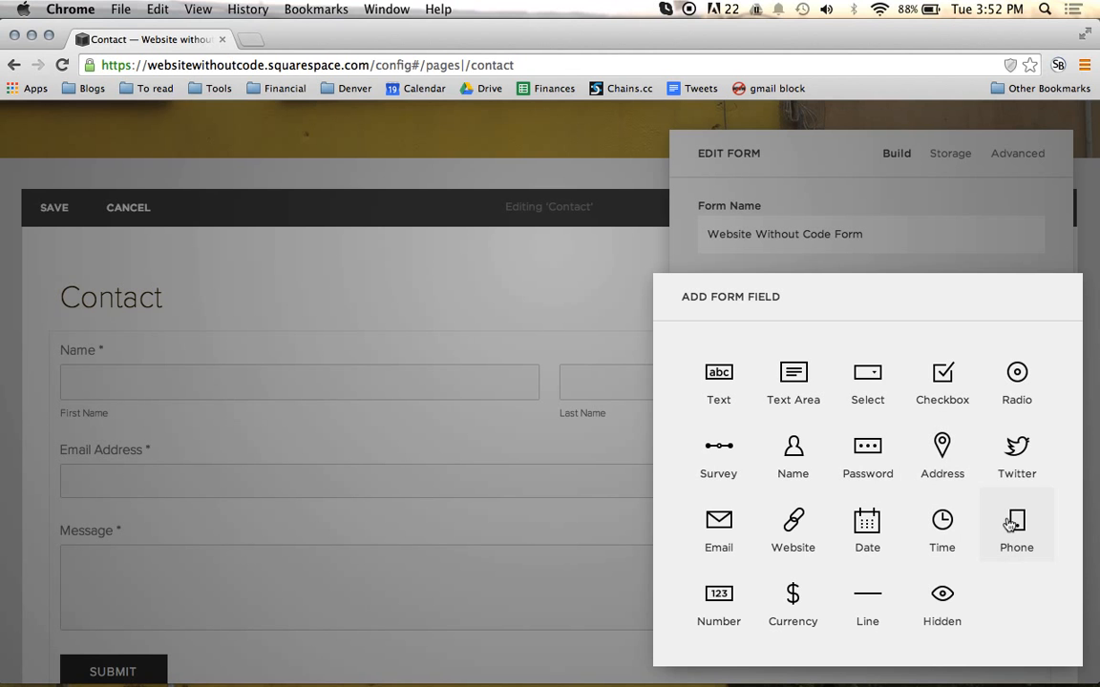
click(714, 227)
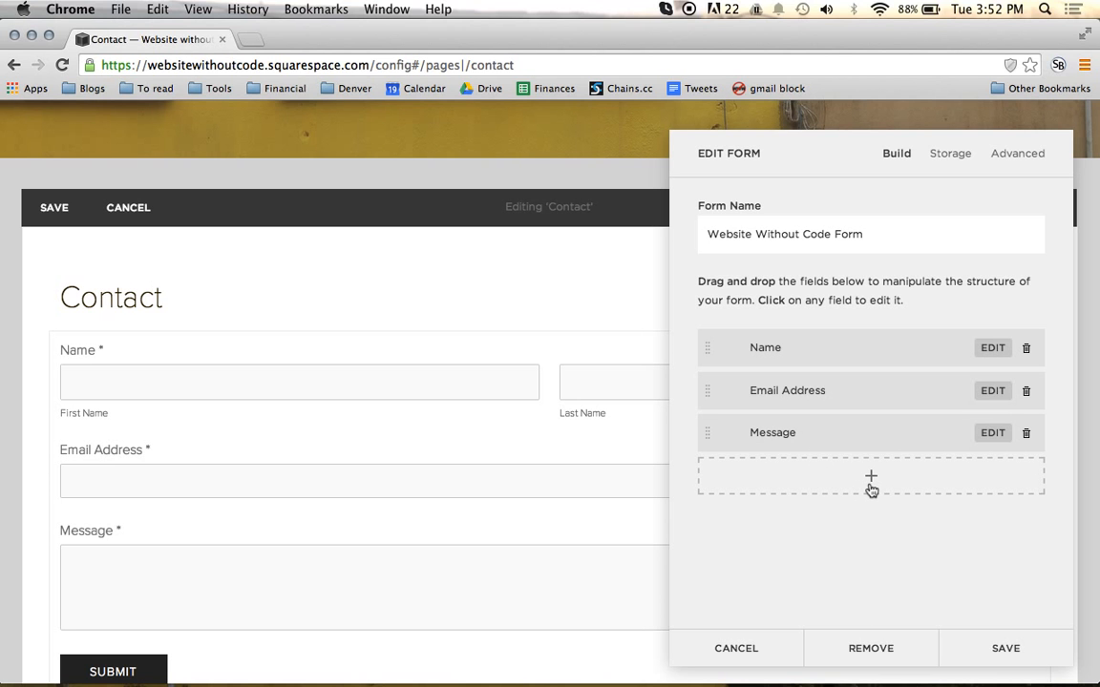
click(871, 487)
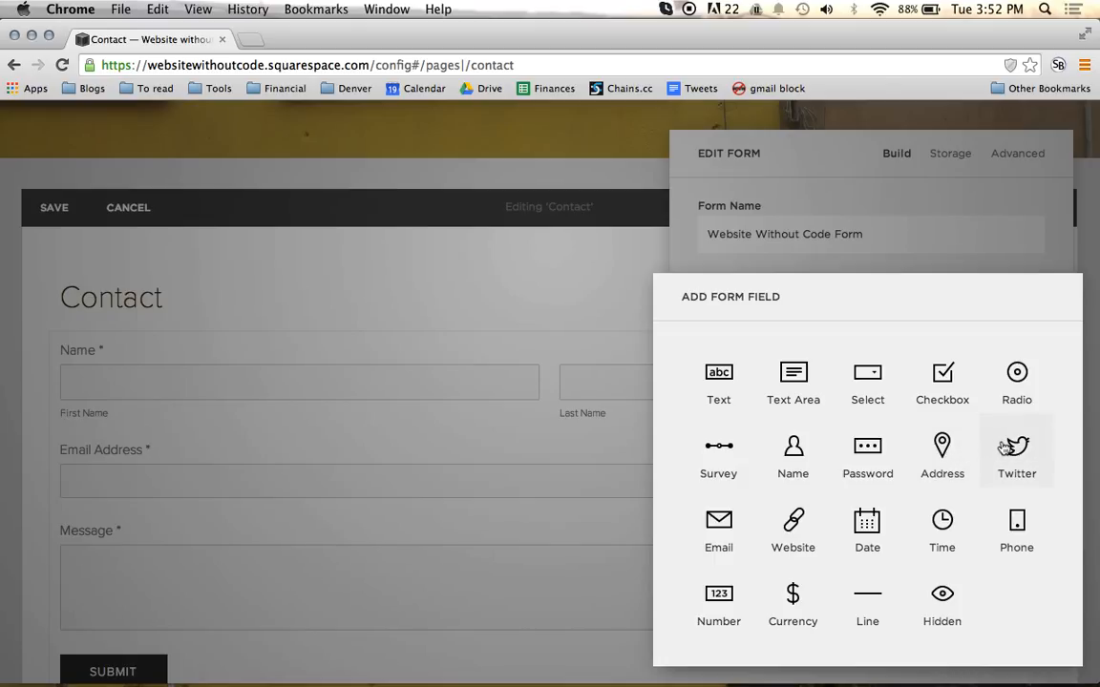
click(1010, 528)
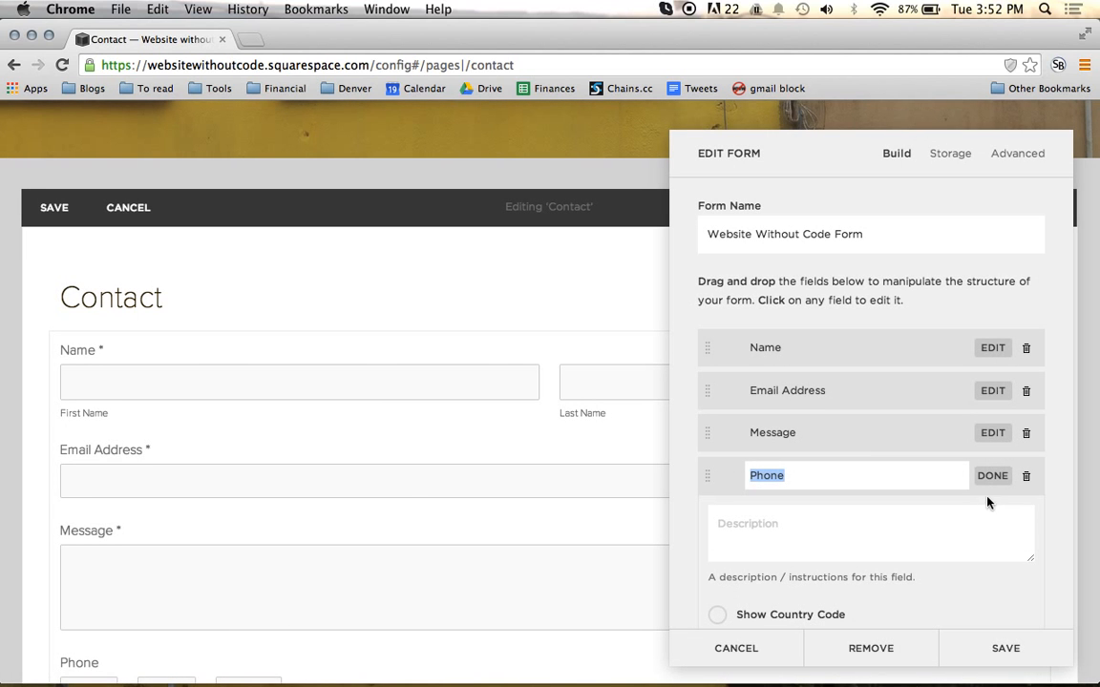
click(989, 483)
scroll(436, 506, down, 2)
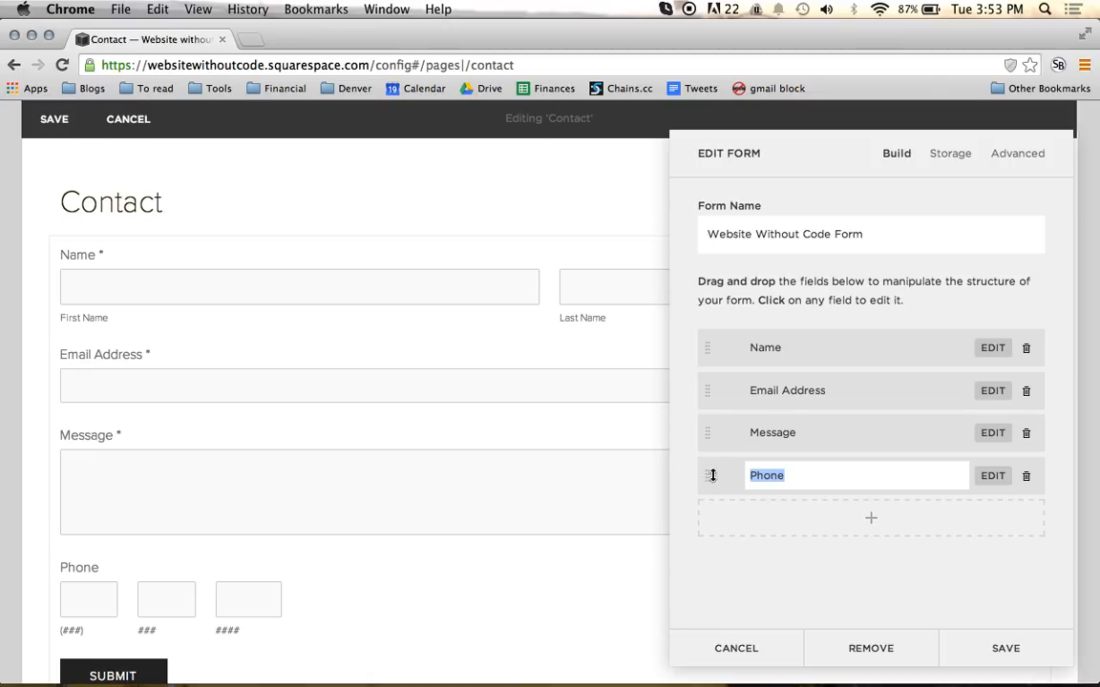
drag(712, 475, 707, 434)
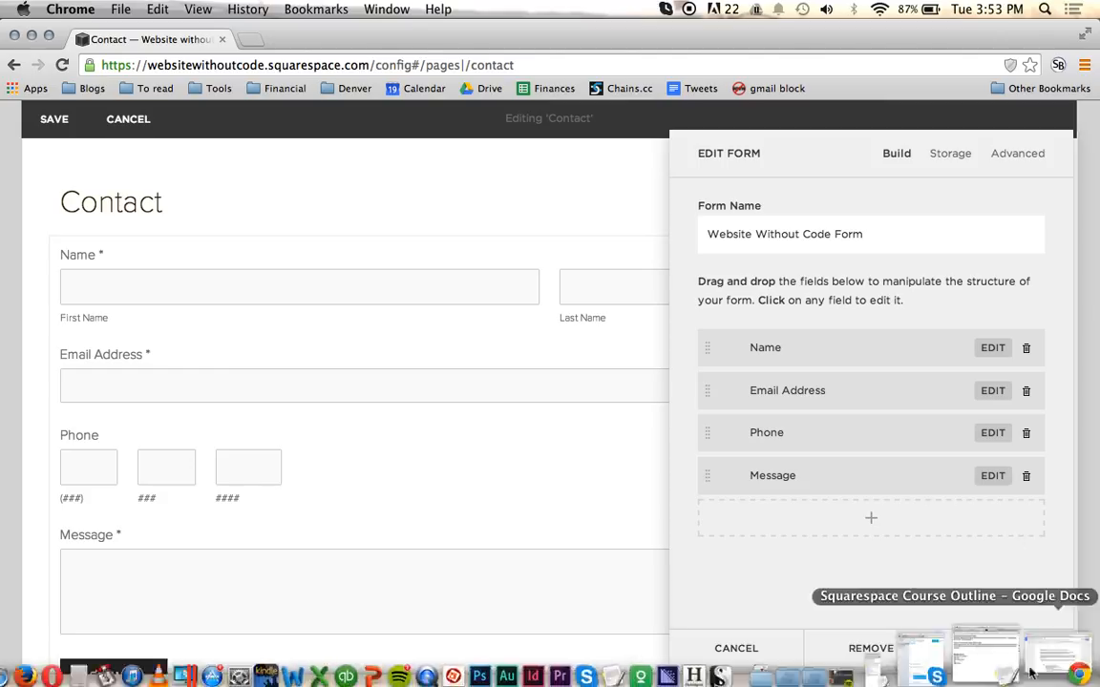
Step: Check the form's storage options and set its submit button label to "Say hello"
click(954, 164)
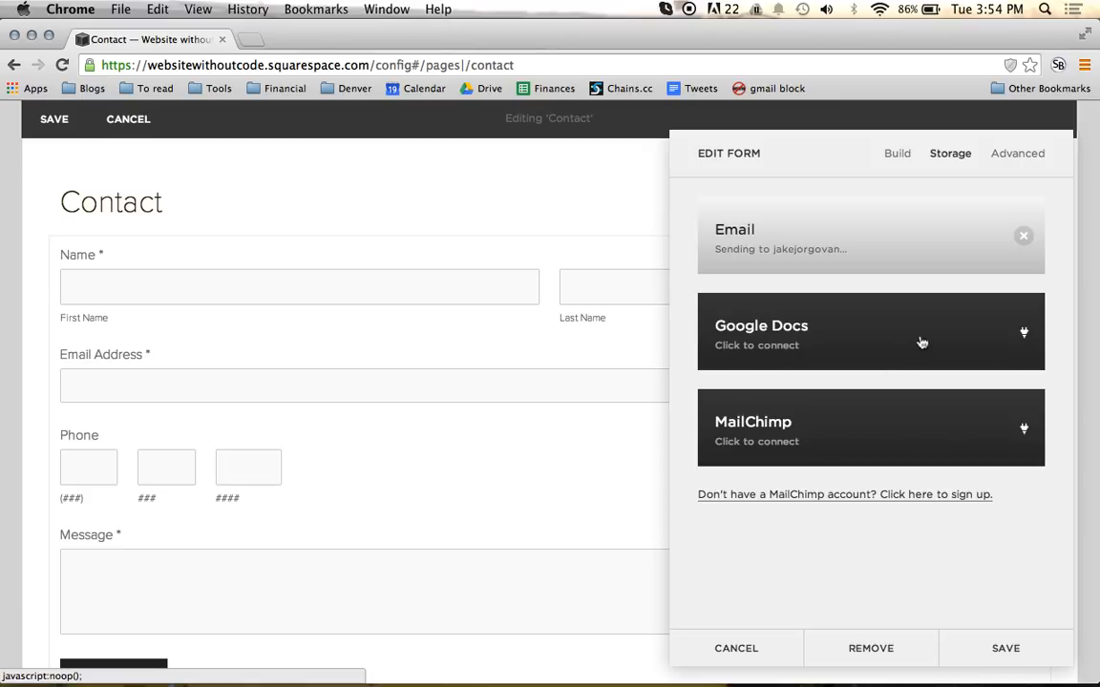
click(1007, 165)
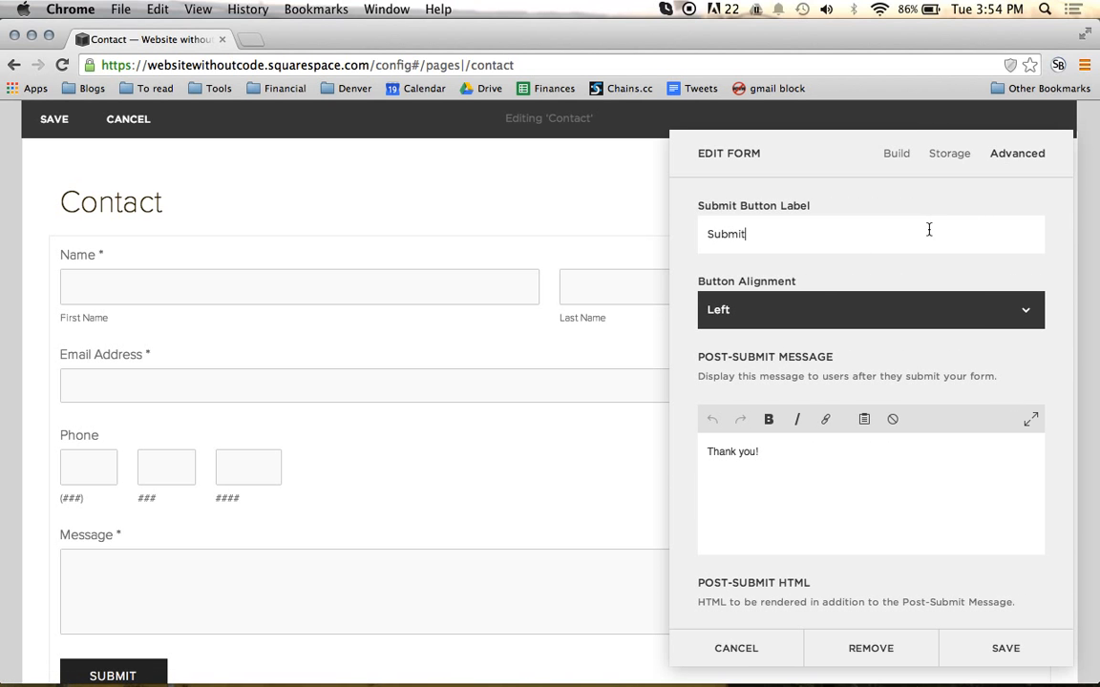
scroll(929, 232, down, 1)
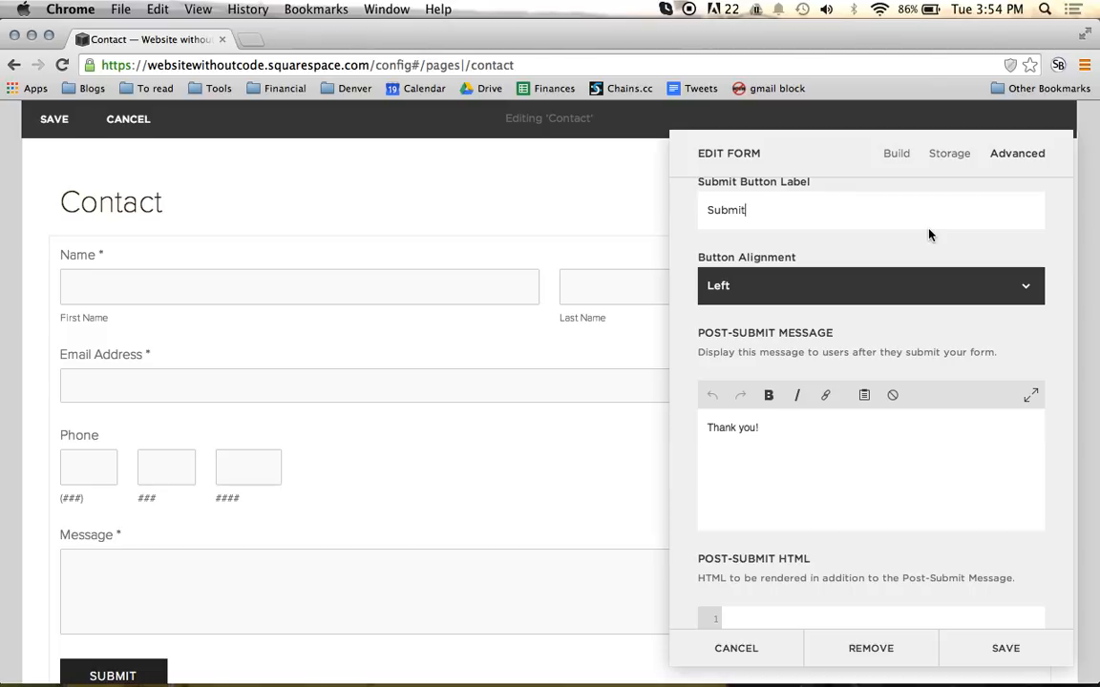
key(super+a)
text(Say hel)
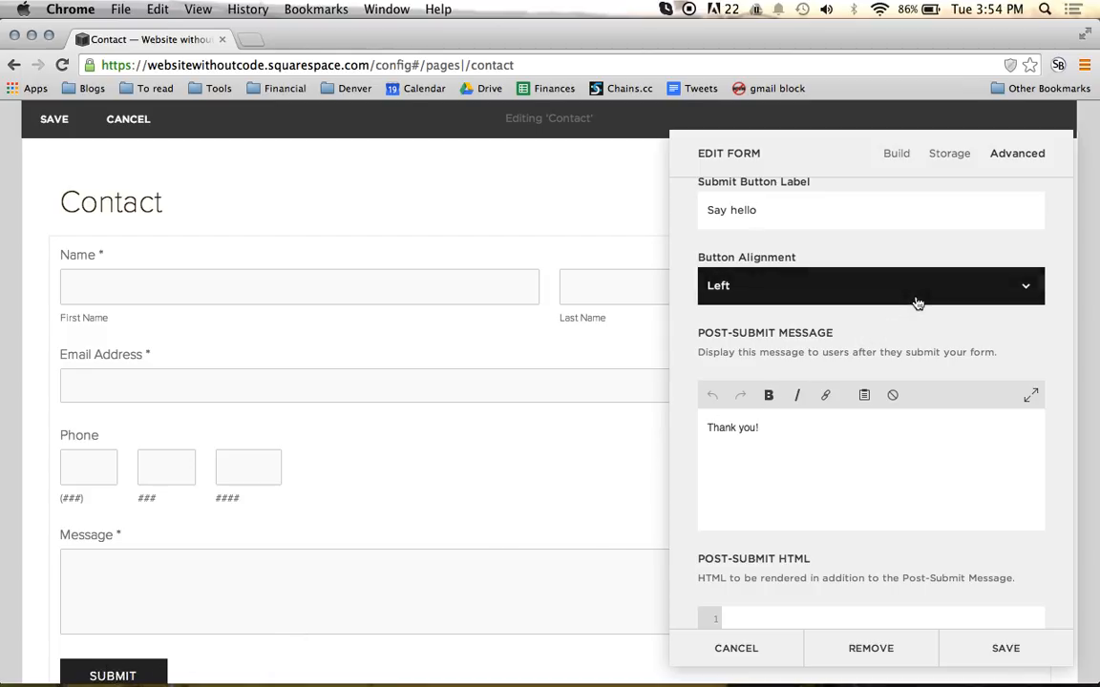
Step: Try the Center and Right alignments for the submit button and return it to Left
scroll(907, 299, down, 1)
click(871, 260)
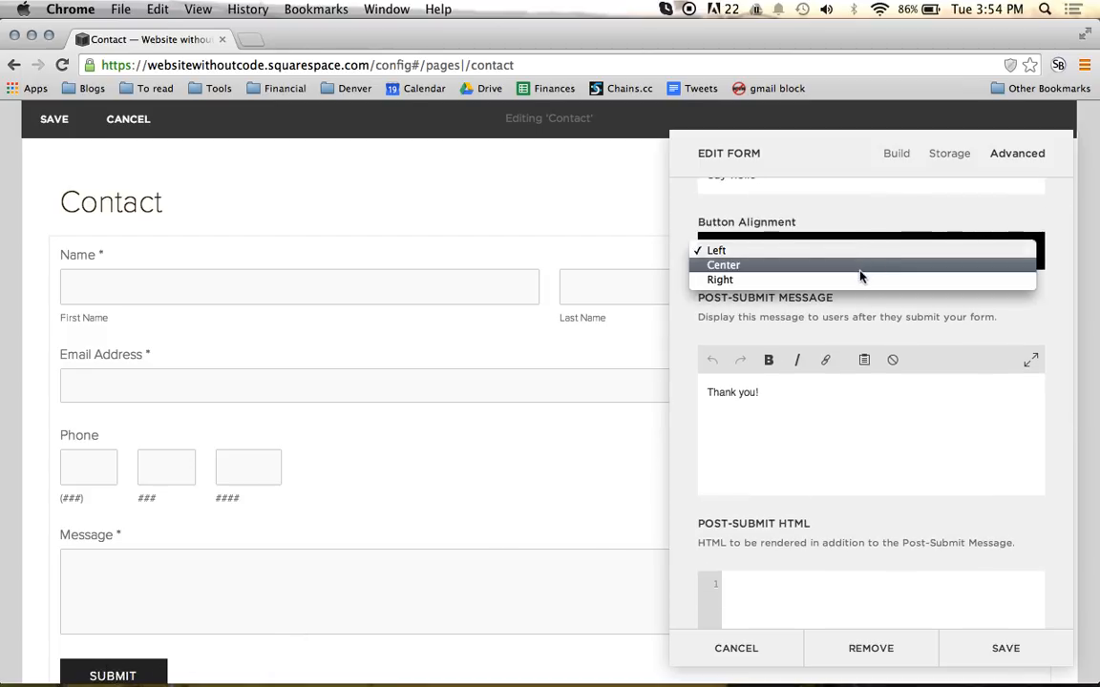
click(861, 267)
click(856, 261)
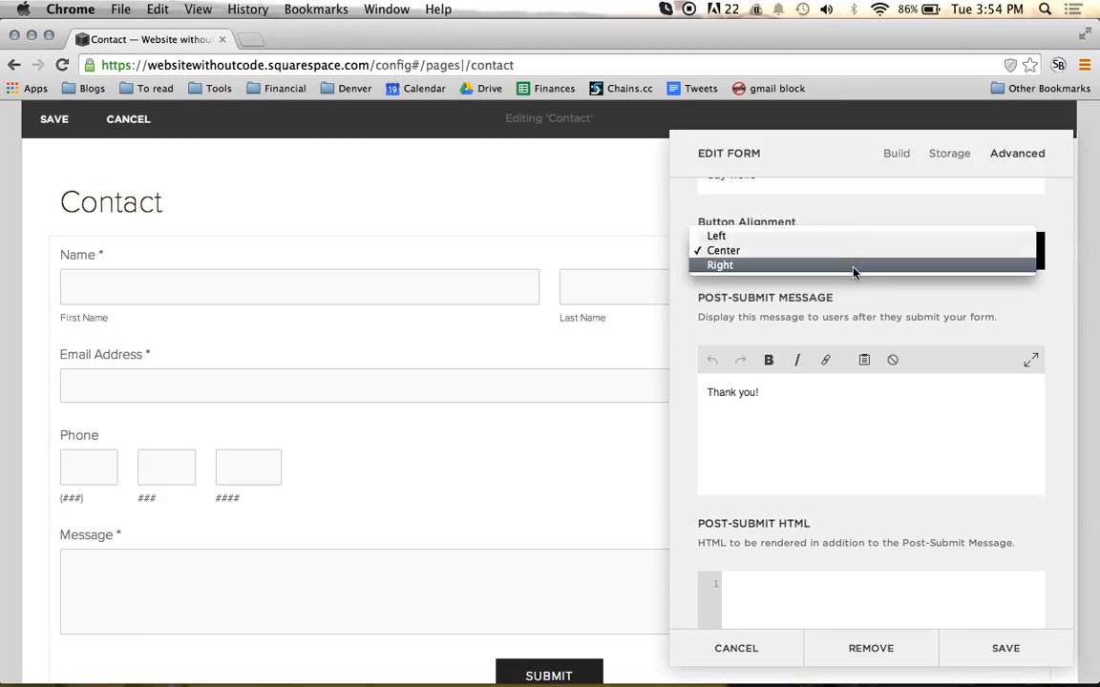
click(855, 267)
click(861, 260)
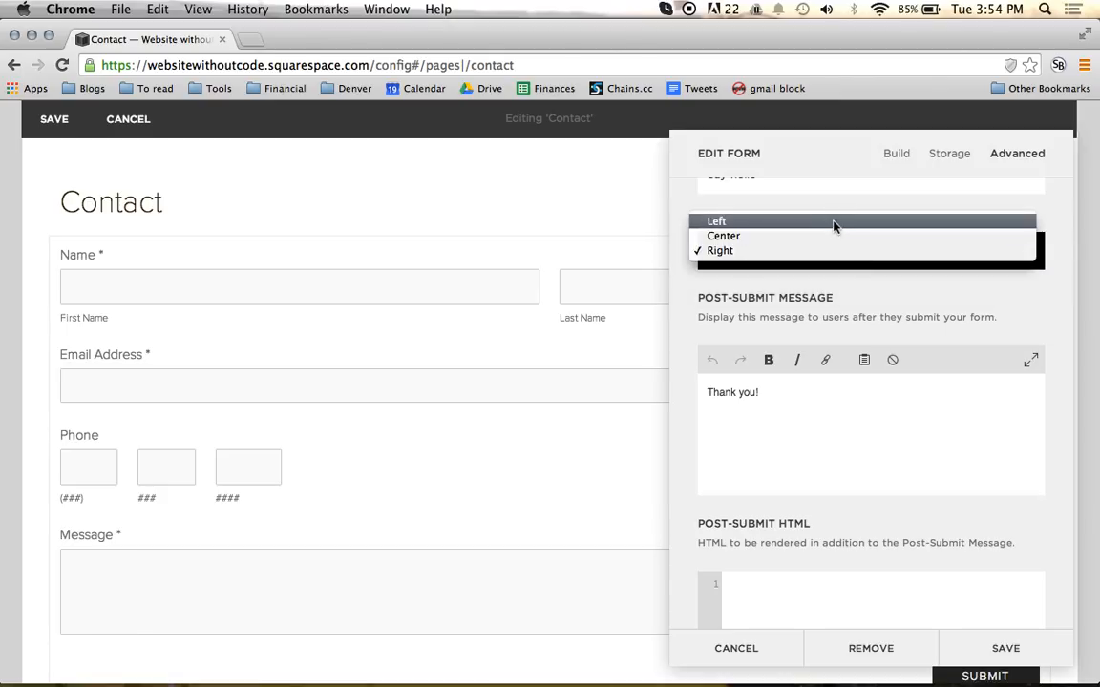
click(833, 224)
Step: Change the form's post-submit message to "Thank you for saying hello!"
scroll(811, 403, down, 1)
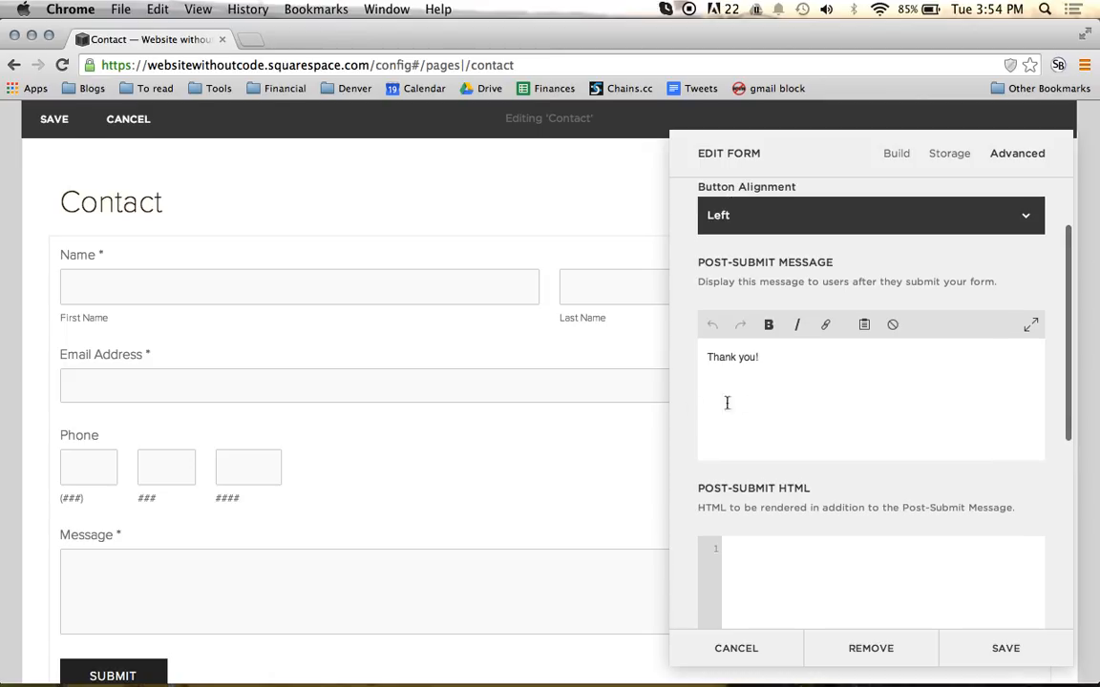
scroll(749, 370, up, 3)
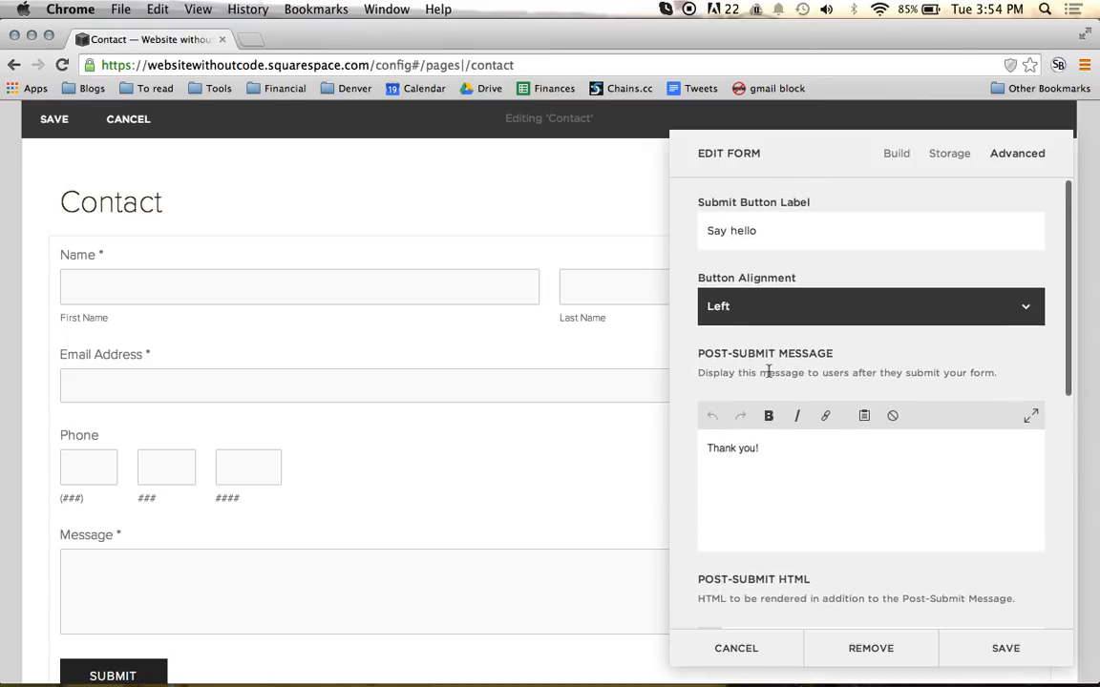
scroll(769, 373, down, 2)
click(815, 388)
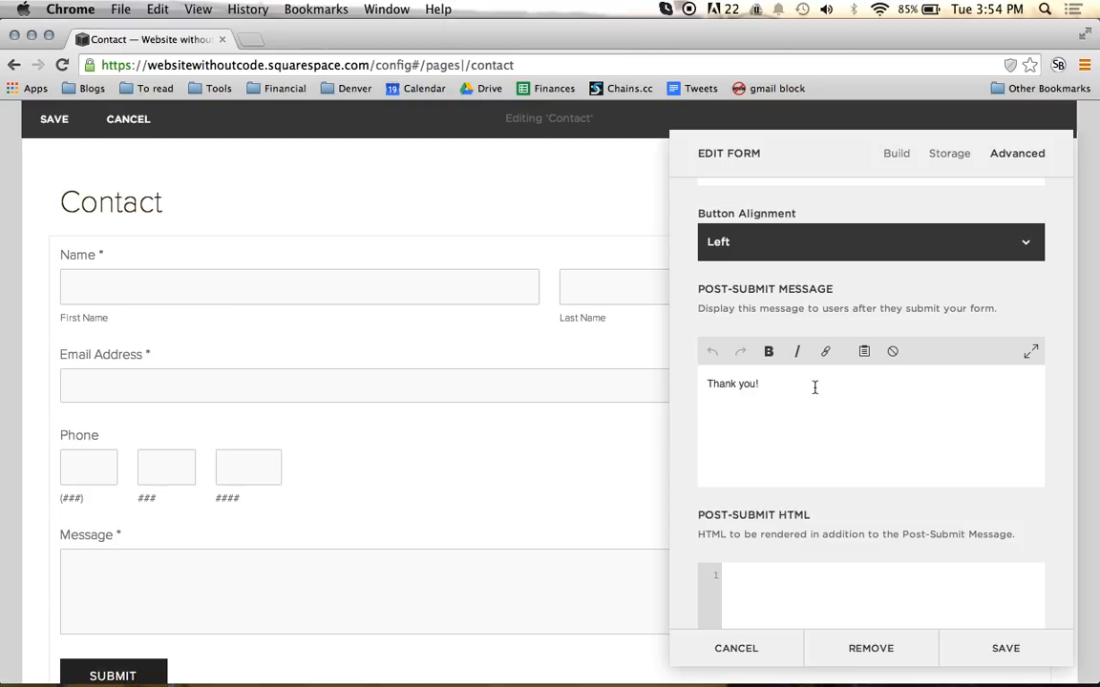
text(you for saying hello)
Step: Try Lightbox Mode for the form and turn it off again
scroll(931, 427, down, 6)
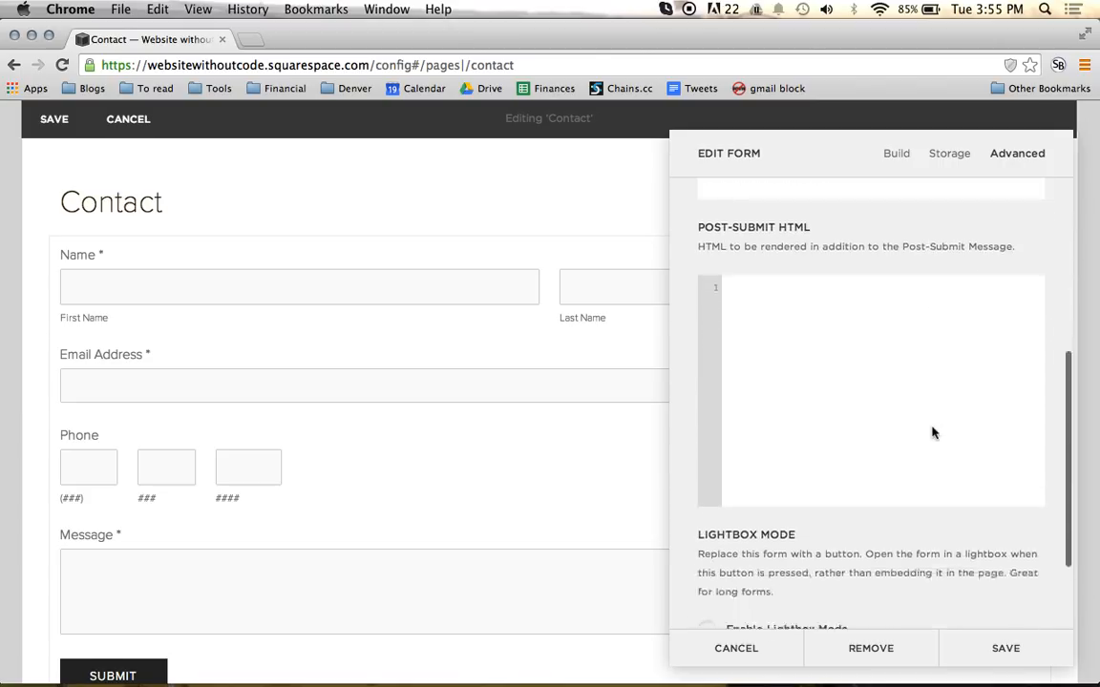
scroll(932, 433, down, 3)
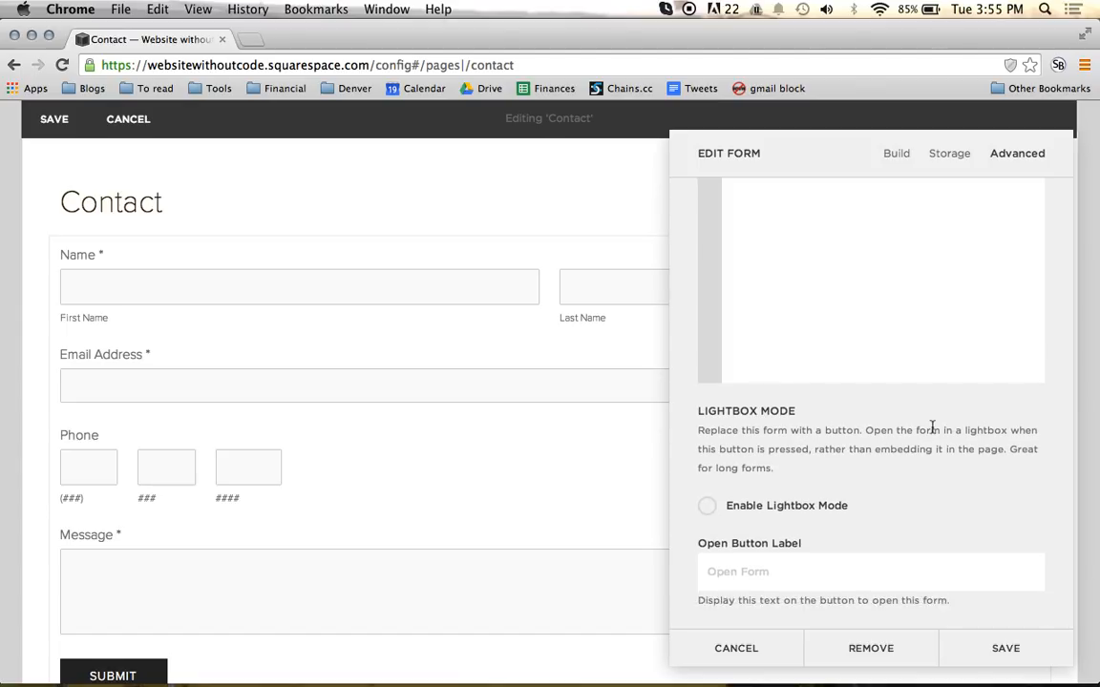
scroll(933, 430, up, 2)
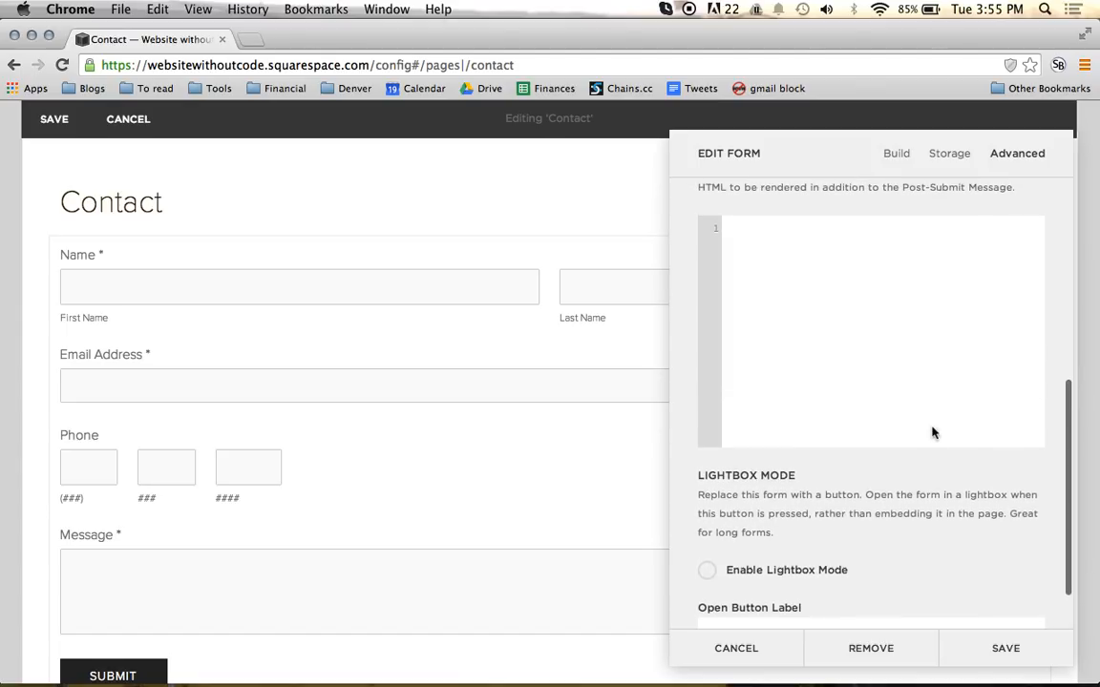
click(708, 572)
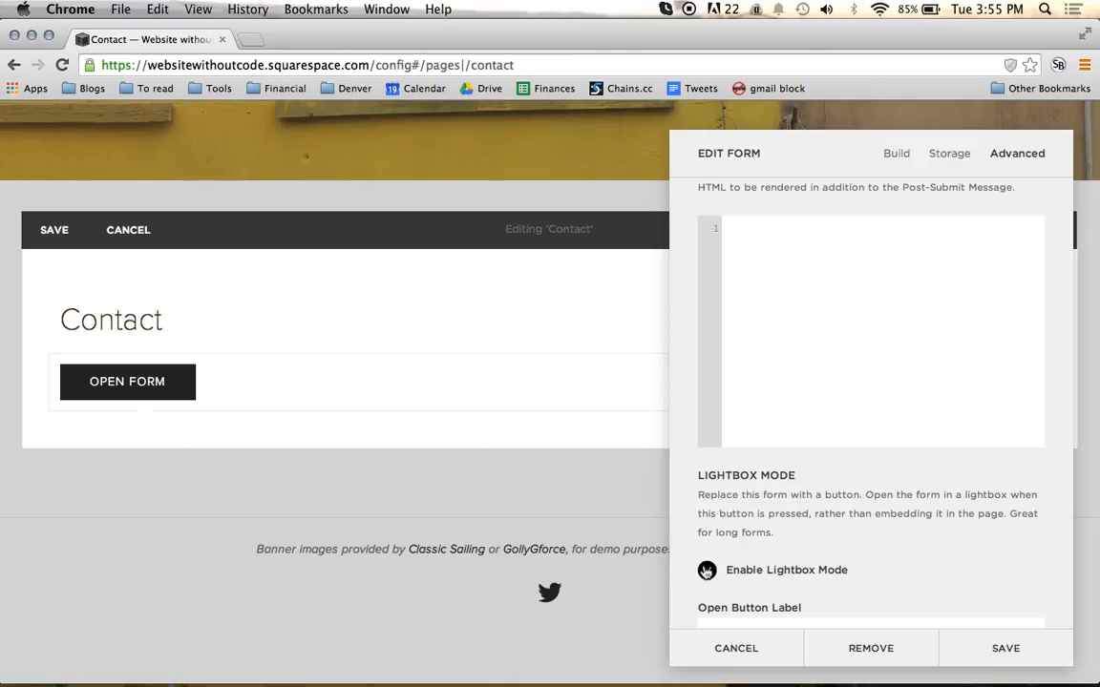
click(707, 571)
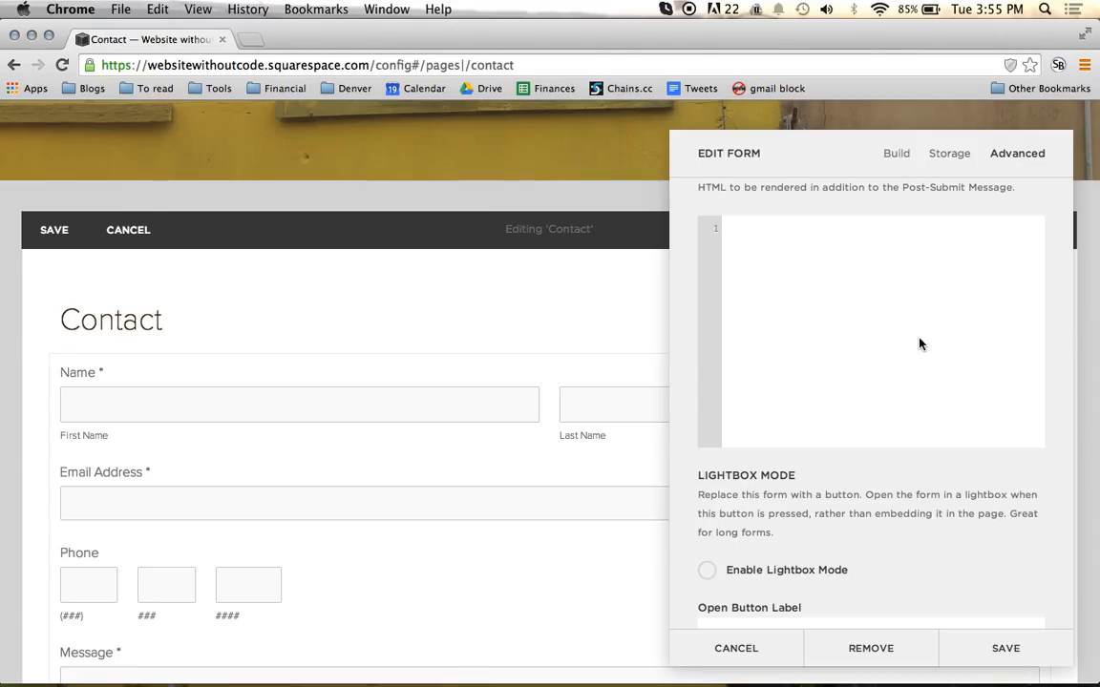
scroll(920, 344, up, 2)
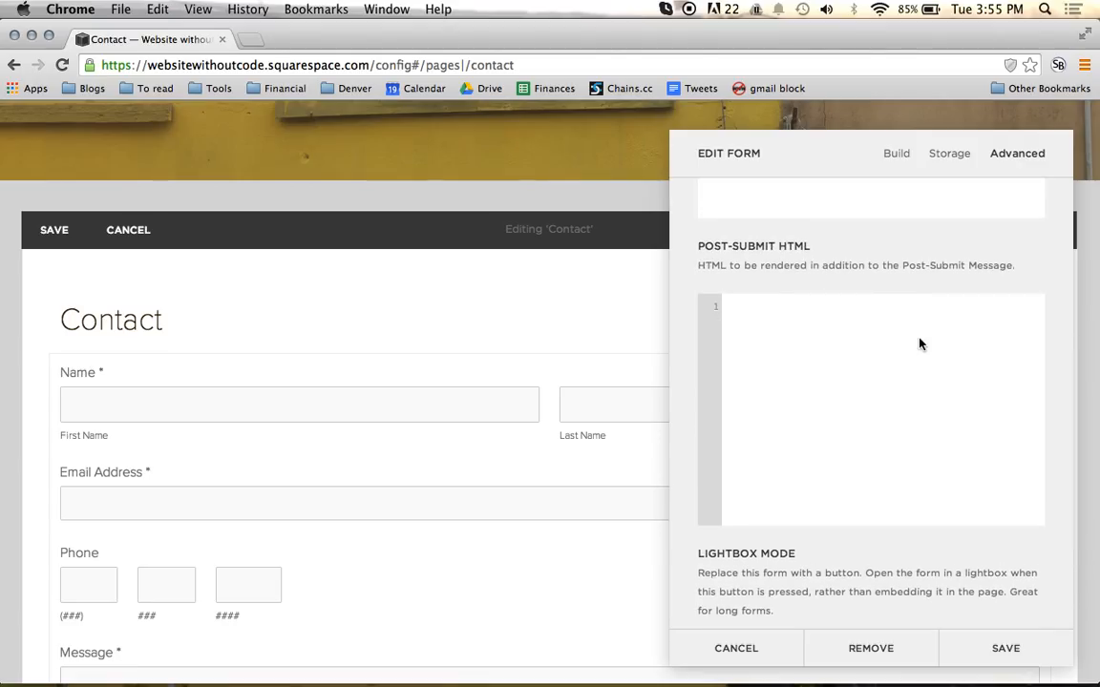
scroll(921, 344, up, 3)
scroll(920, 344, down, 5)
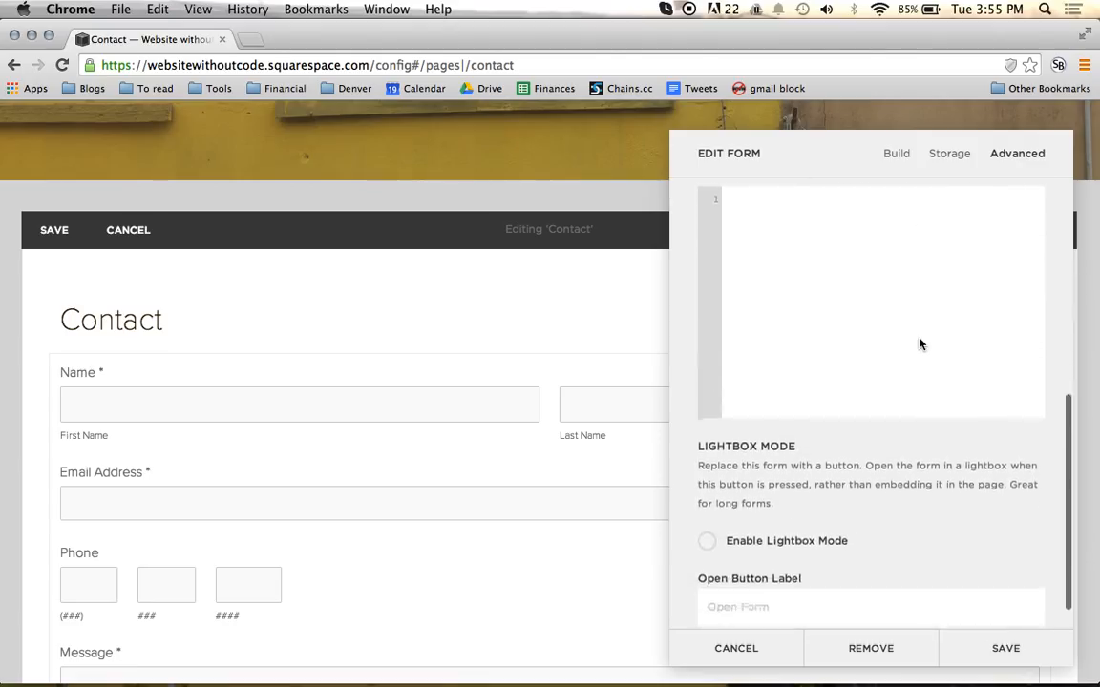
scroll(921, 343, down, 1)
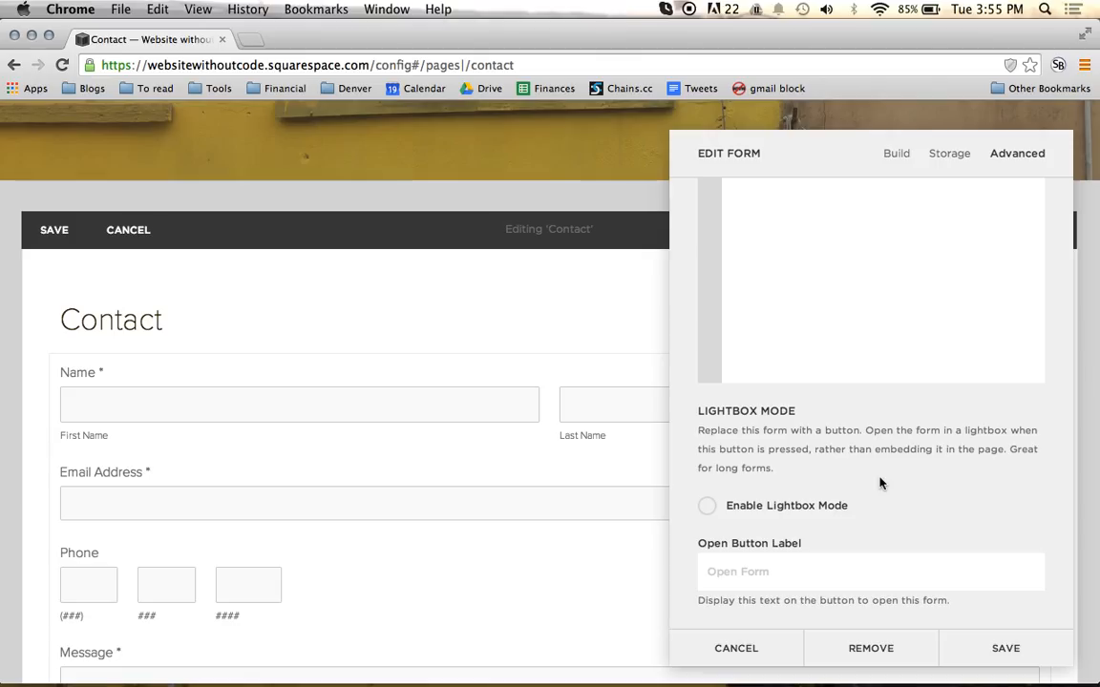
Step: Return to the form's field list and save the form settings
scroll(879, 480, up, 10)
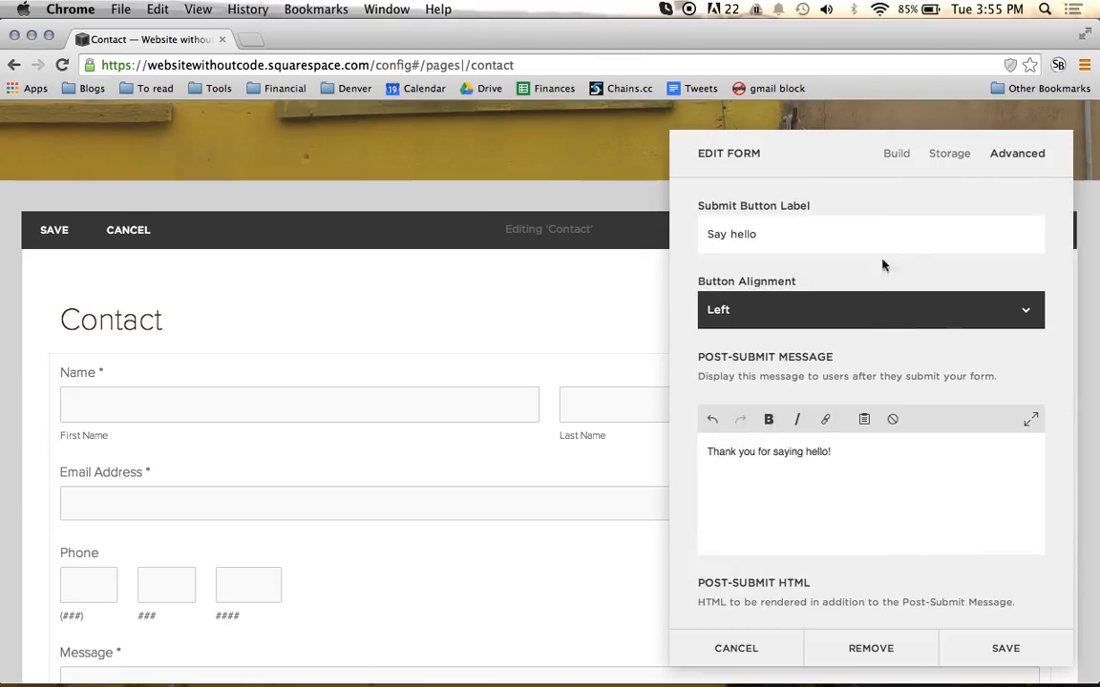
click(899, 164)
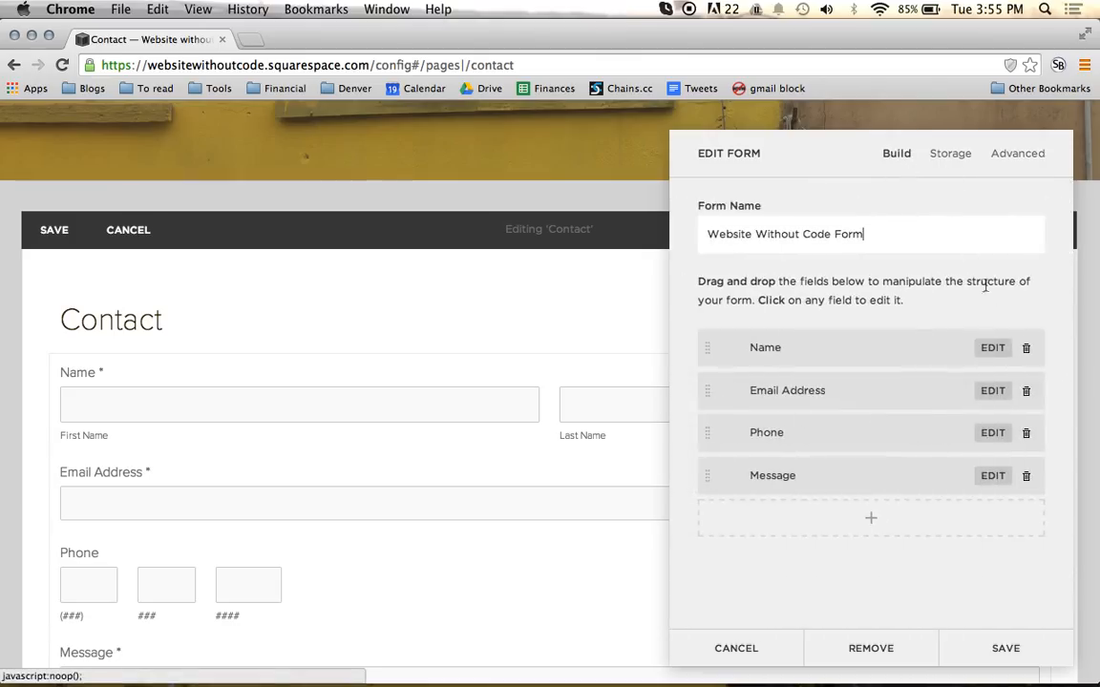
click(1006, 648)
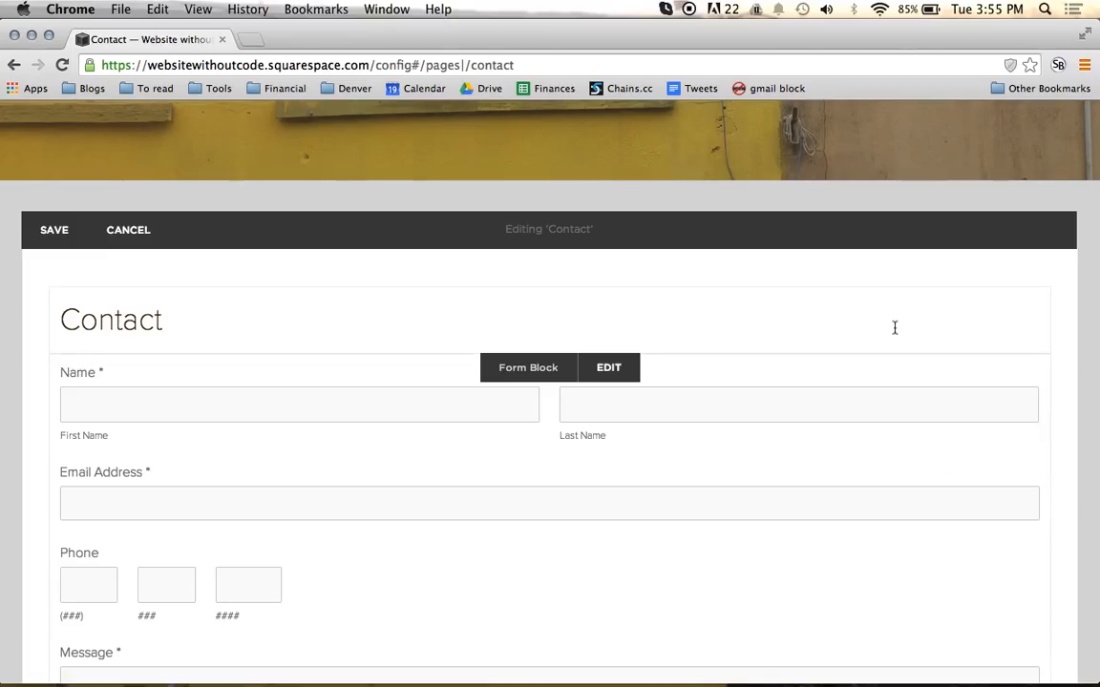
Step: Insert a Text block below the form and enter the contact person's full name in it
scroll(893, 326, down, 3)
scroll(895, 328, down, 1)
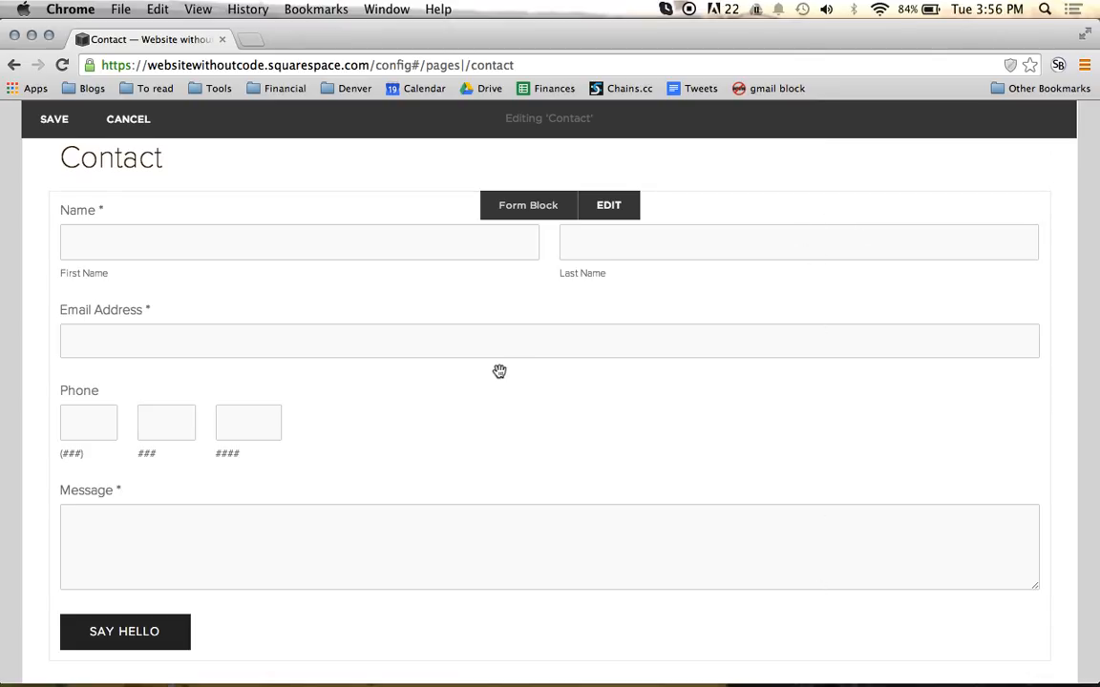
scroll(496, 373, down, 1)
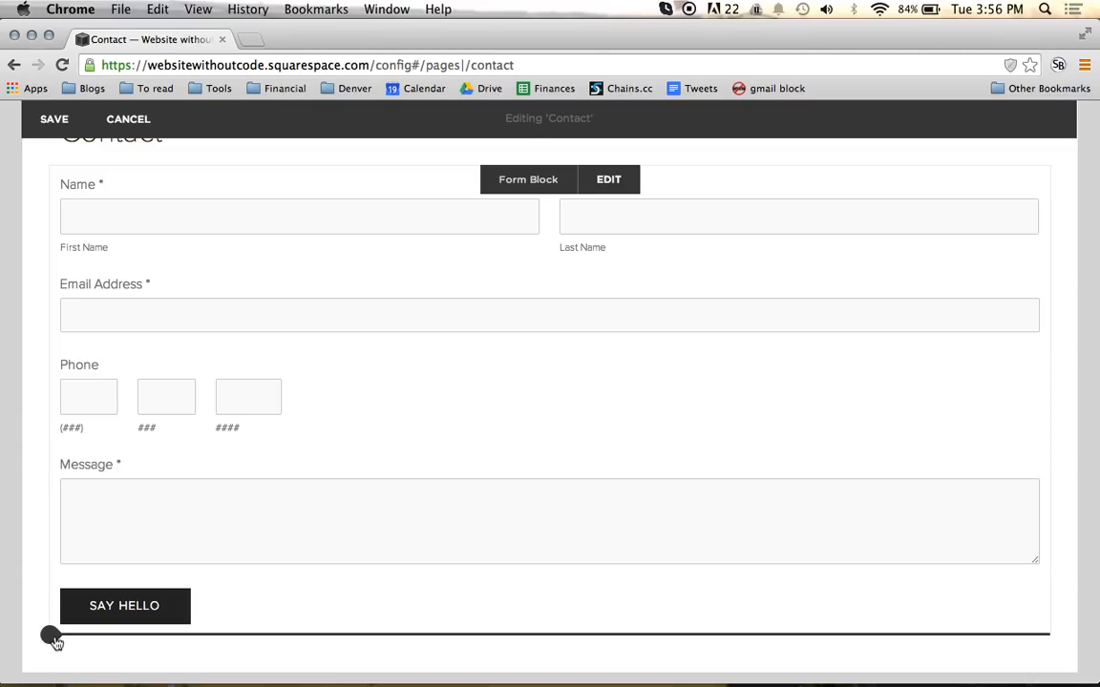
click(54, 639)
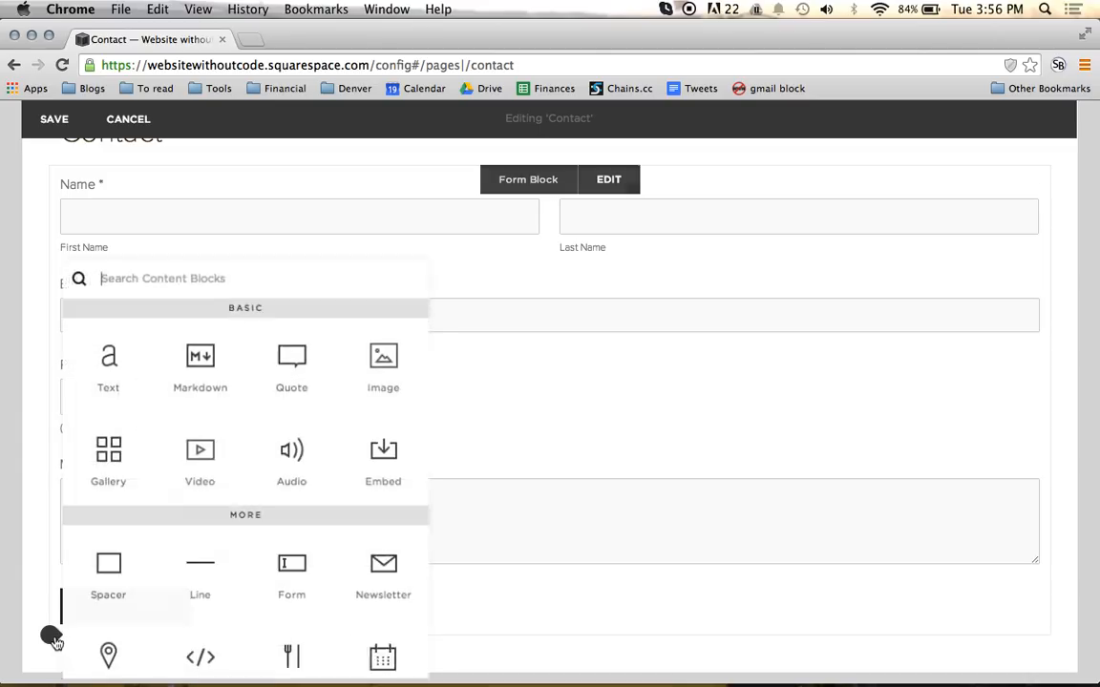
click(127, 377)
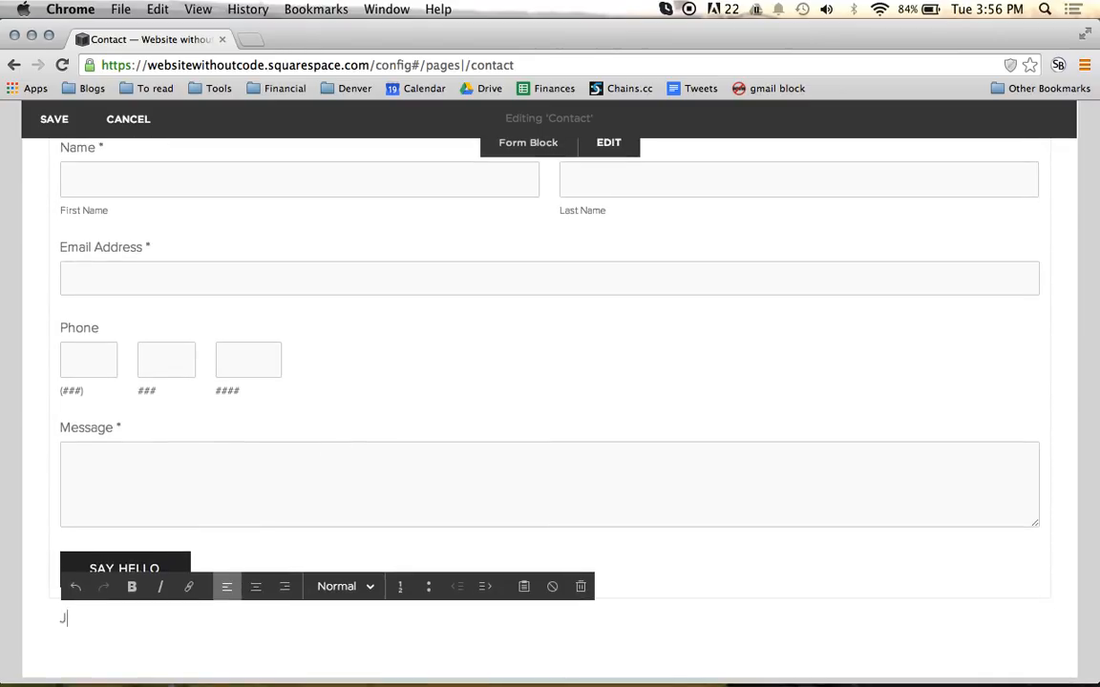
Step: Add the contact person's website address on the line directly under the name
key(Return)
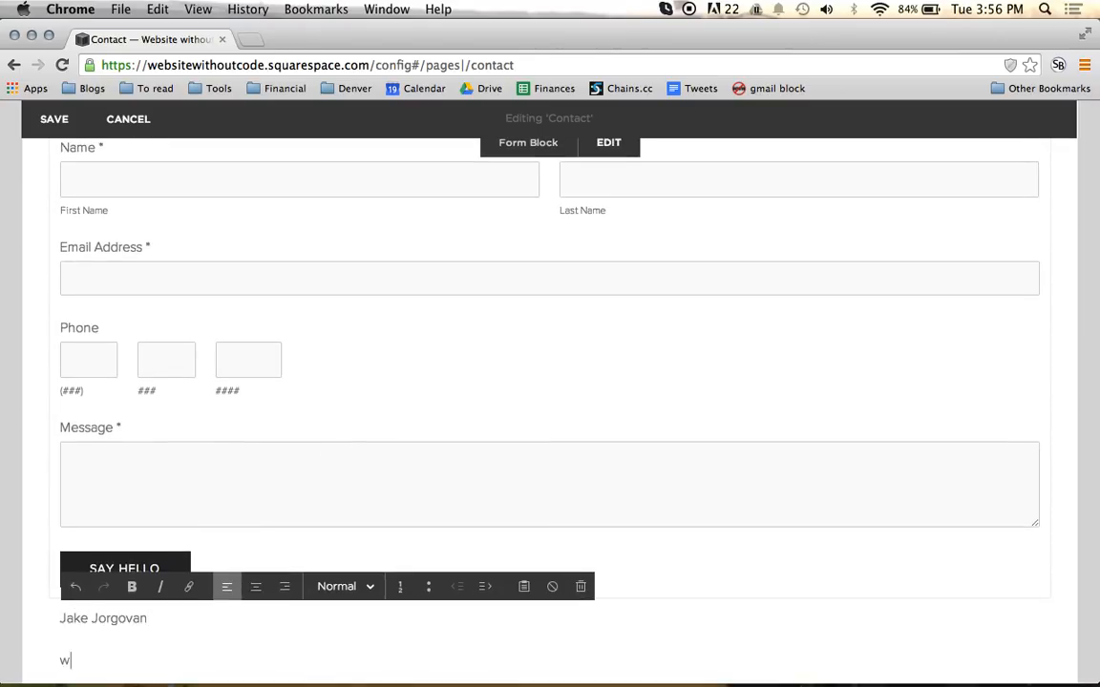
key(BackSpace)
key(BackSpace)
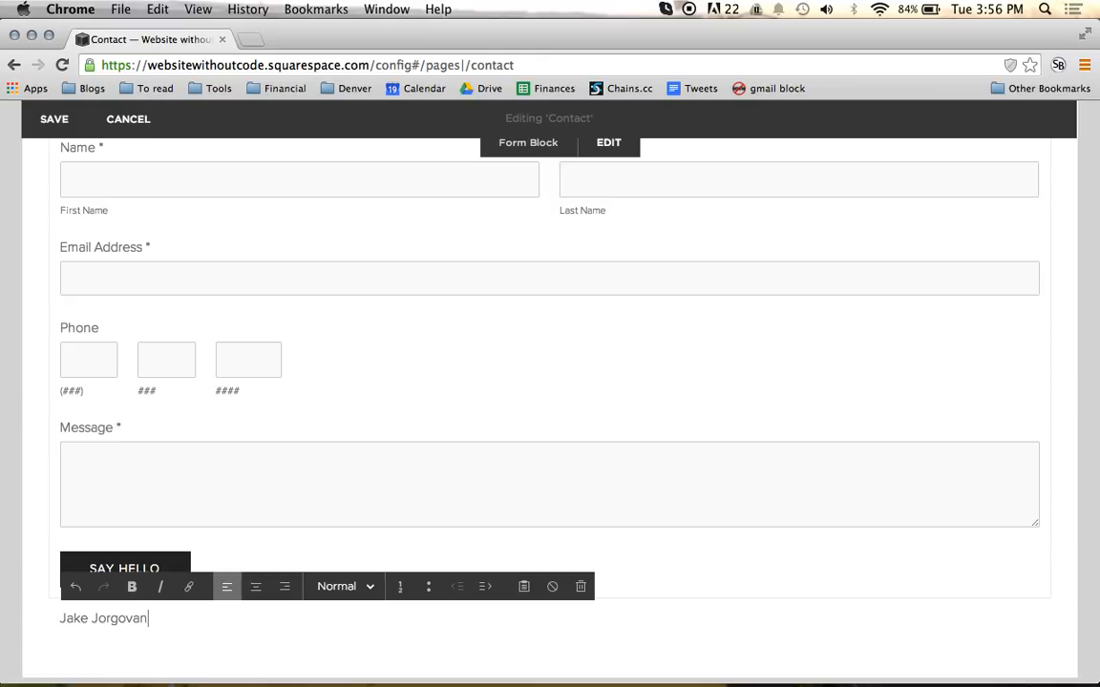
key(Return)
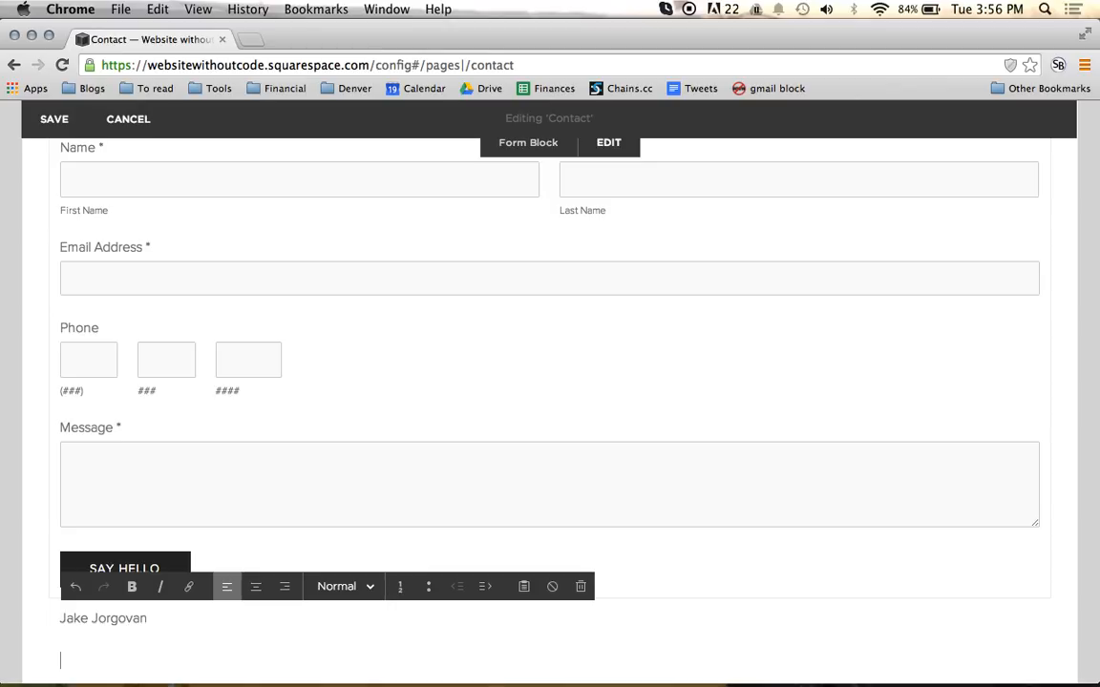
key(BackSpace)
key(BackSpace)
key(BackSpace)
key(BackSpace)
key(BackSpace)
key(BackSpace)
key(BackSpace)
key(Return)
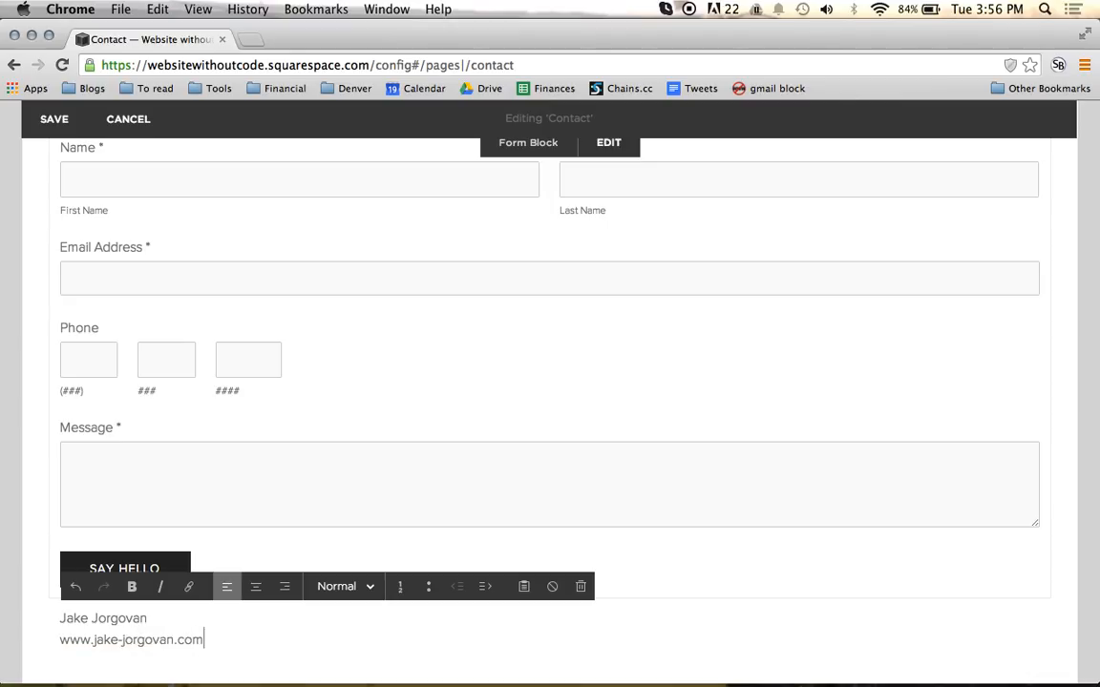
key(shift+Home)
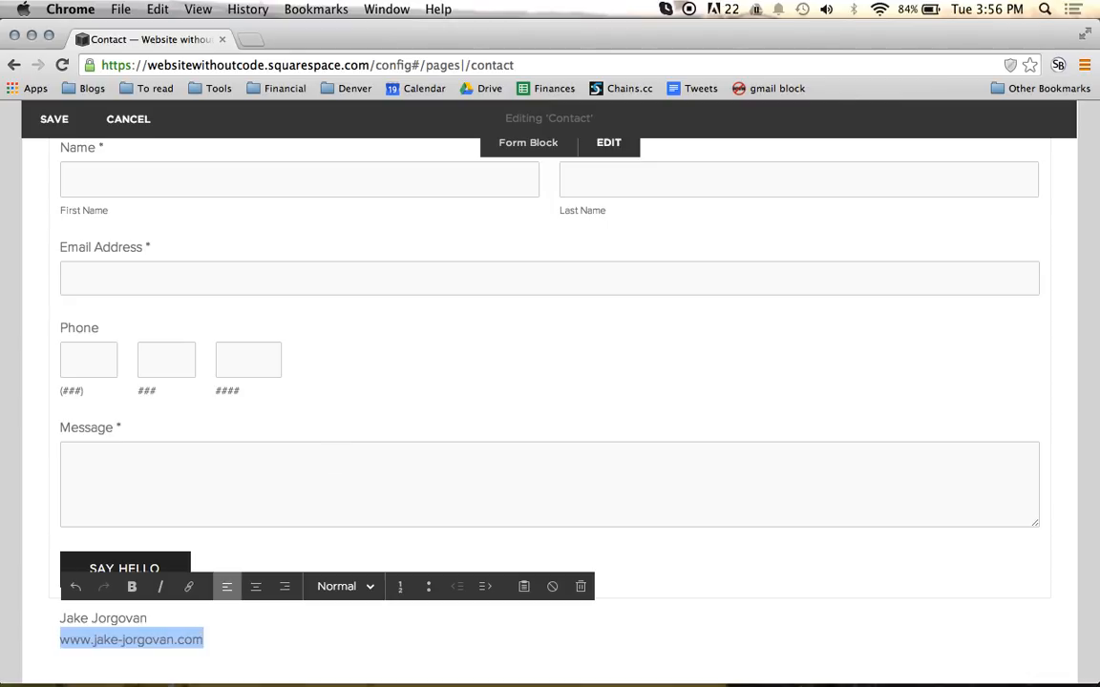
click(266, 638)
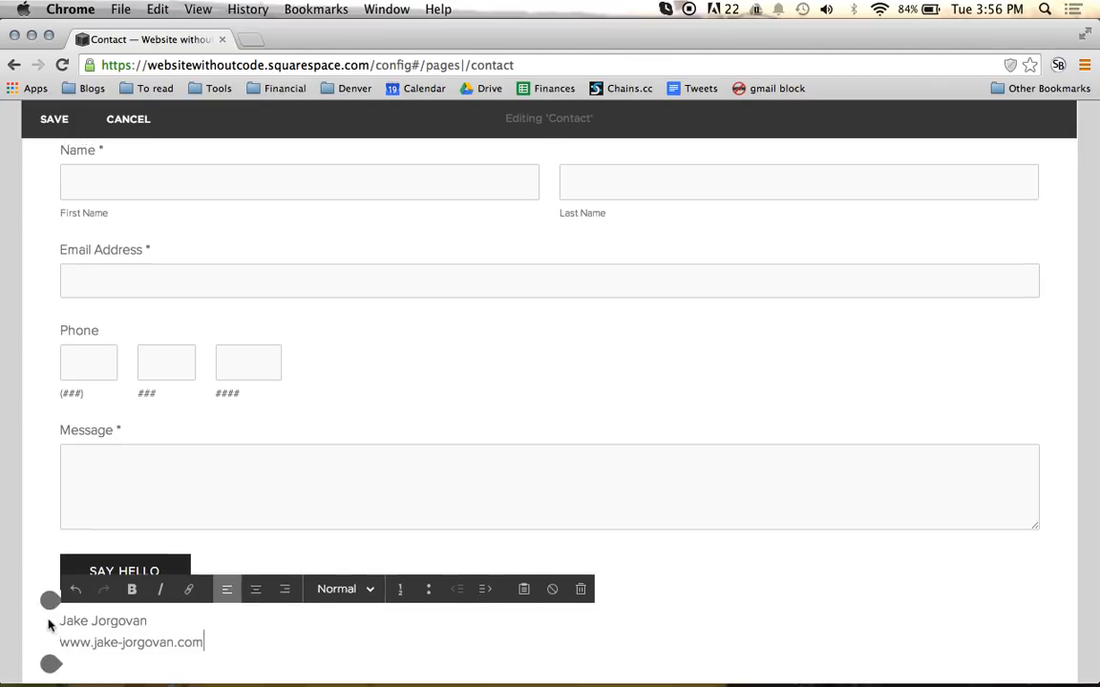
Step: Move the contact details text block to a column right of the form and widen the form to about two thirds of the page
scroll(49, 623, up, 1)
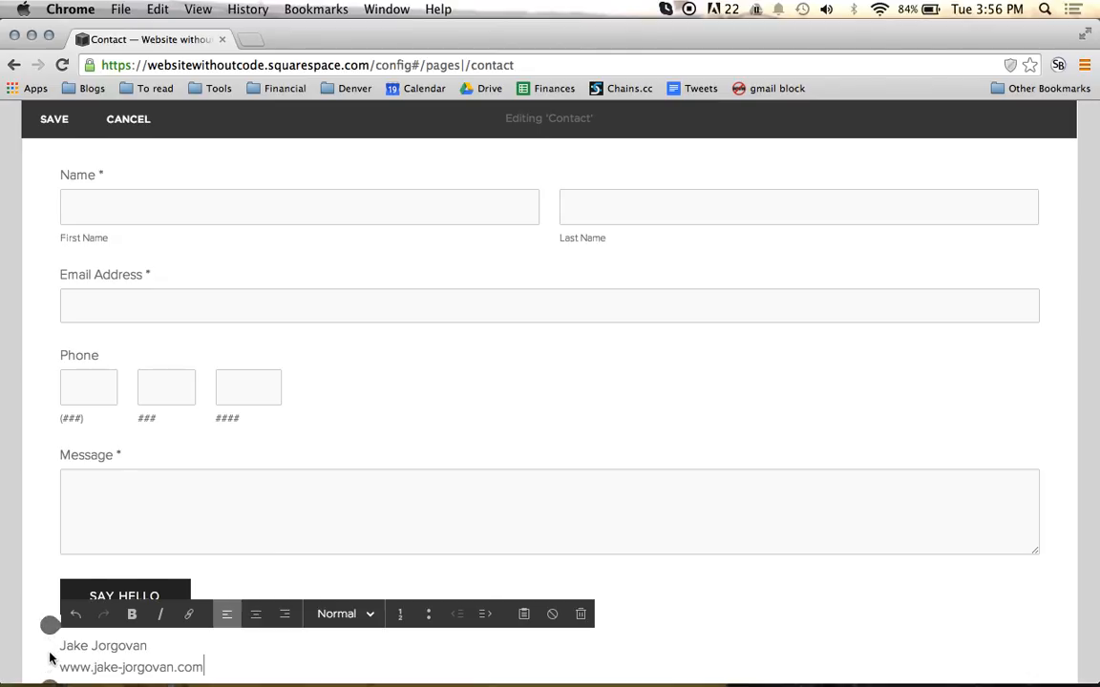
scroll(50, 657, up, 1)
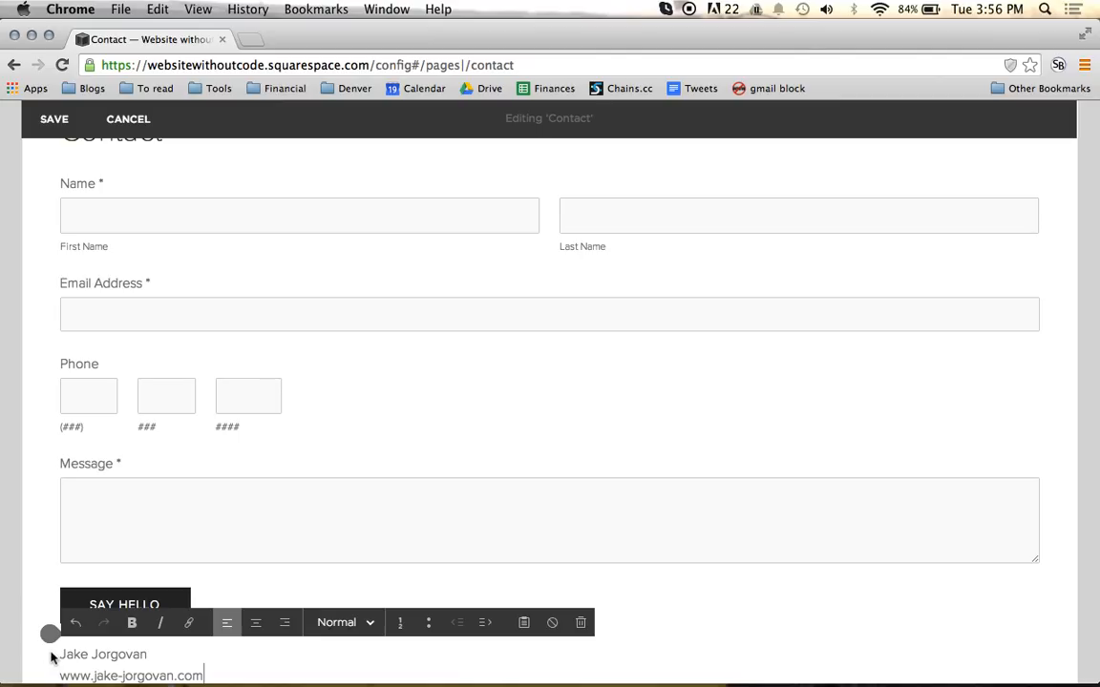
drag(50, 634, 589, 489)
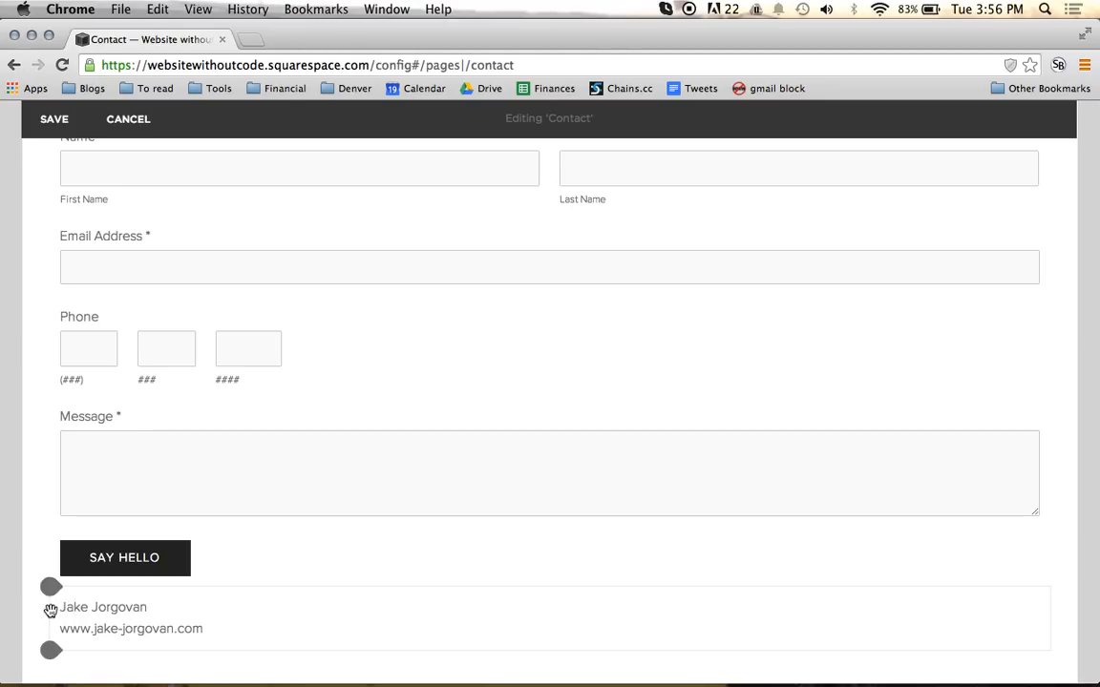
drag(52, 608, 890, 425)
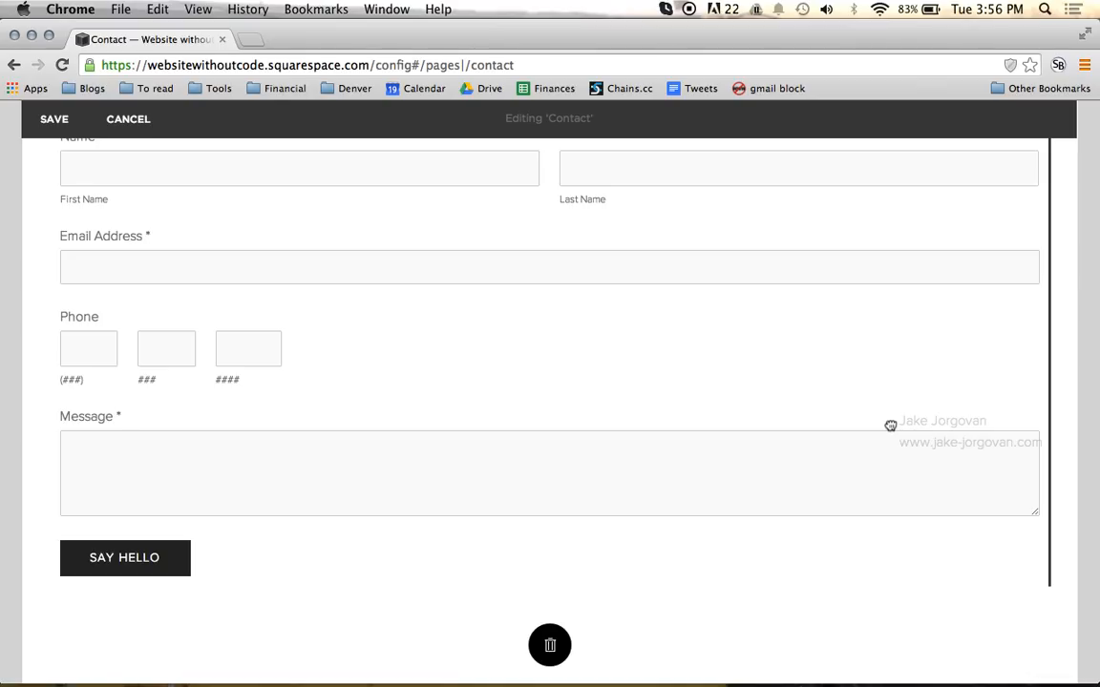
drag(890, 426, 891, 429)
scroll(891, 430, up, 5)
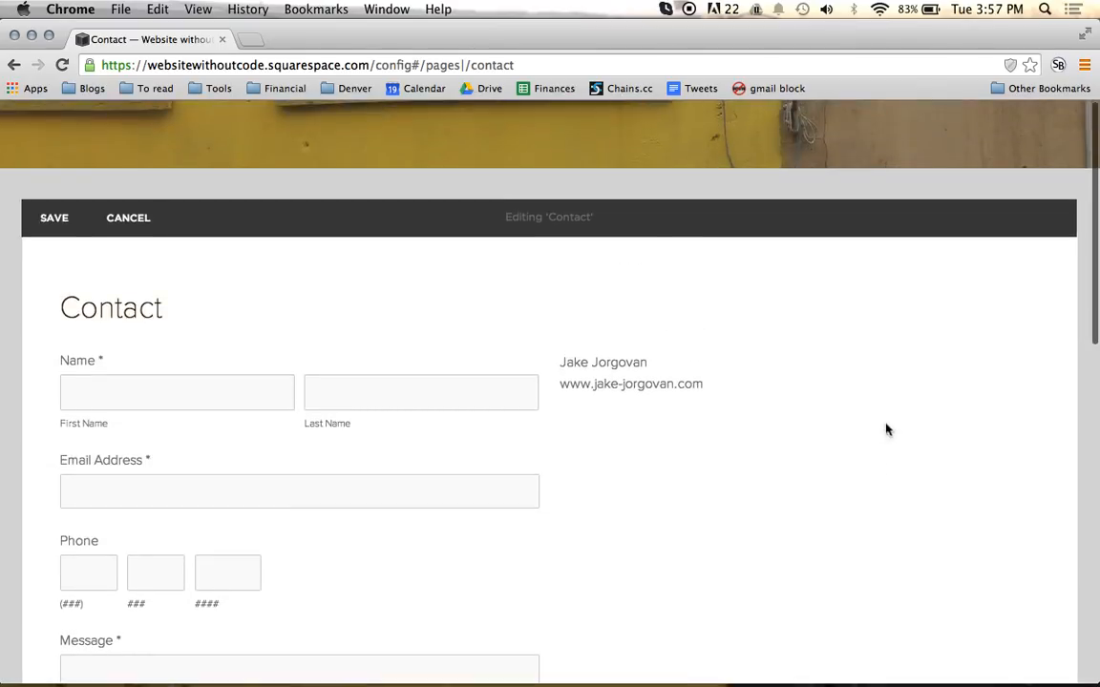
drag(553, 363, 707, 377)
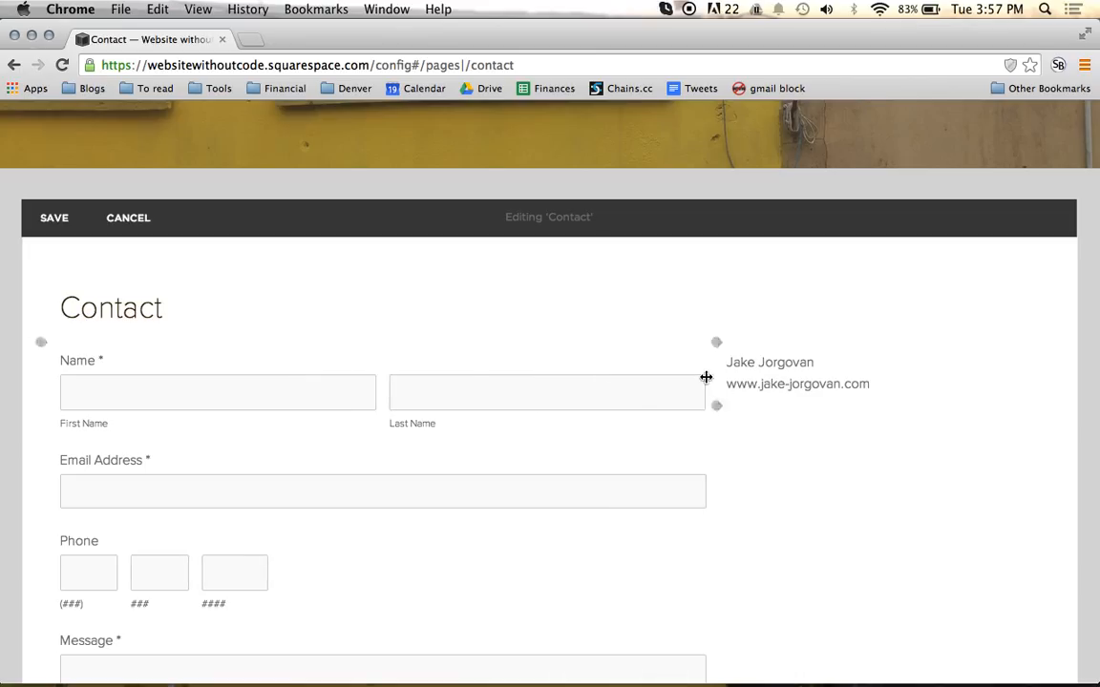
Step: Add the contact's phone number on a new line under the website address
scroll(631, 429, down, 1)
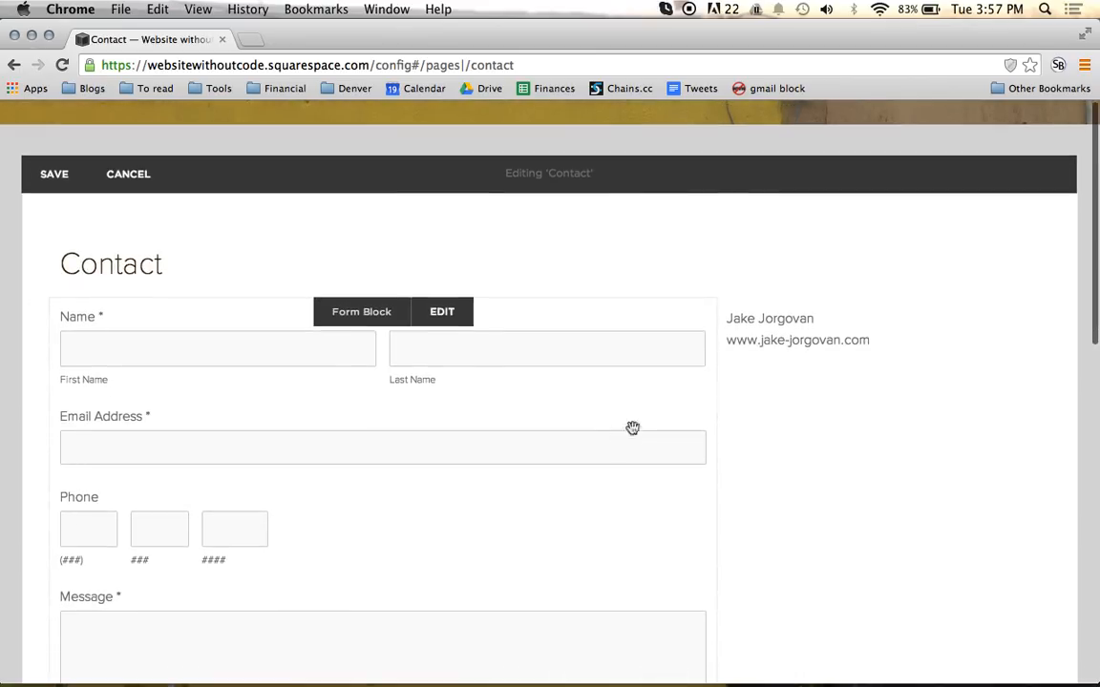
click(906, 344)
key(Return)
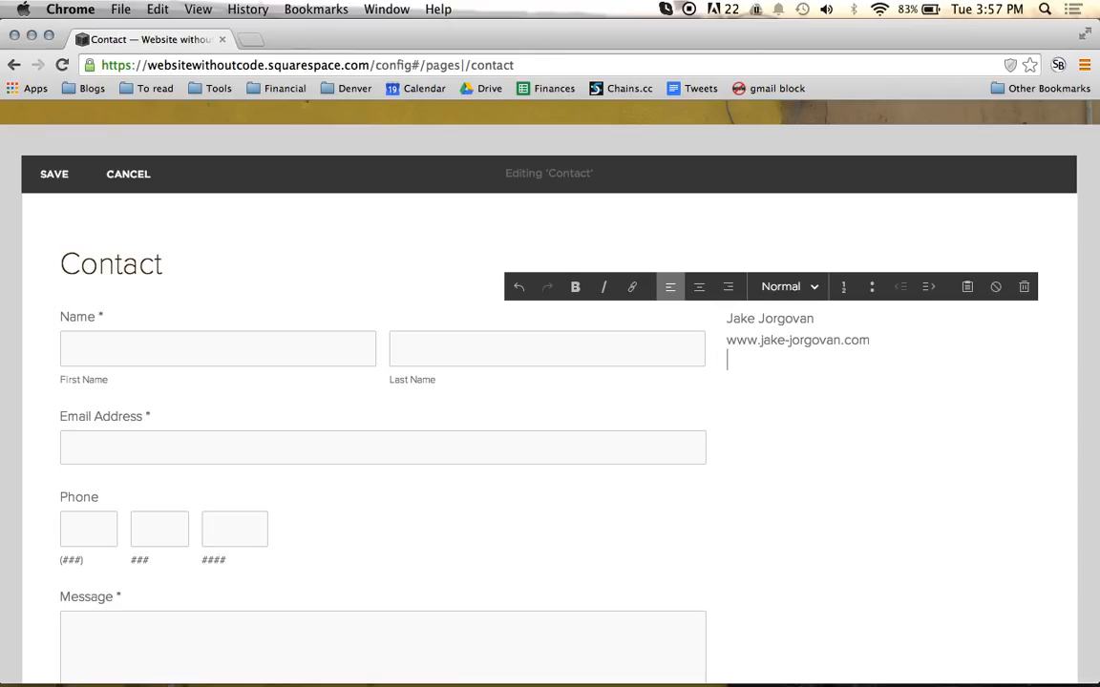
text(555-555-5555)
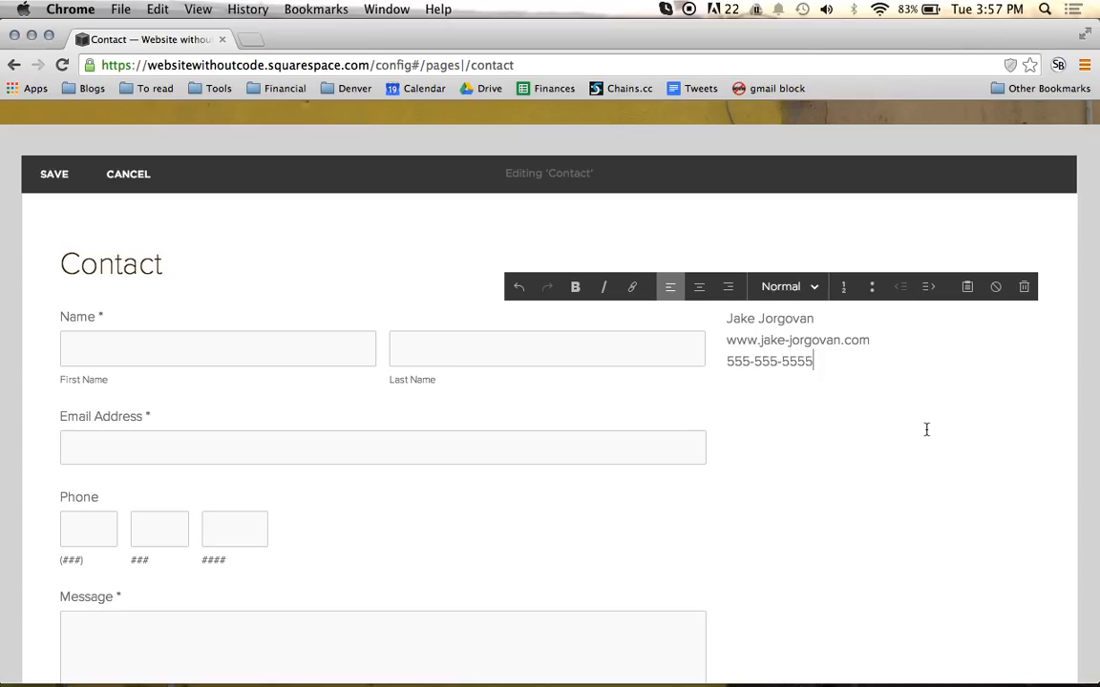
click(926, 430)
Step: Insert an Image block directly above the contact details text in the column beside the form
scroll(927, 429, down, 2)
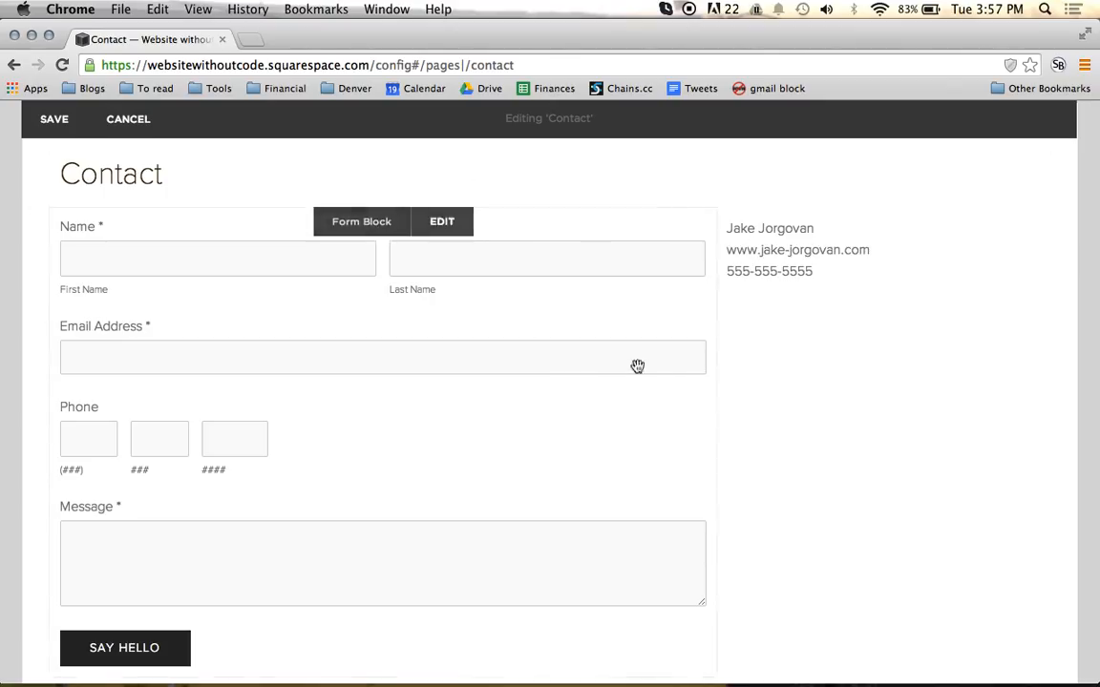
drag(750, 257, 719, 210)
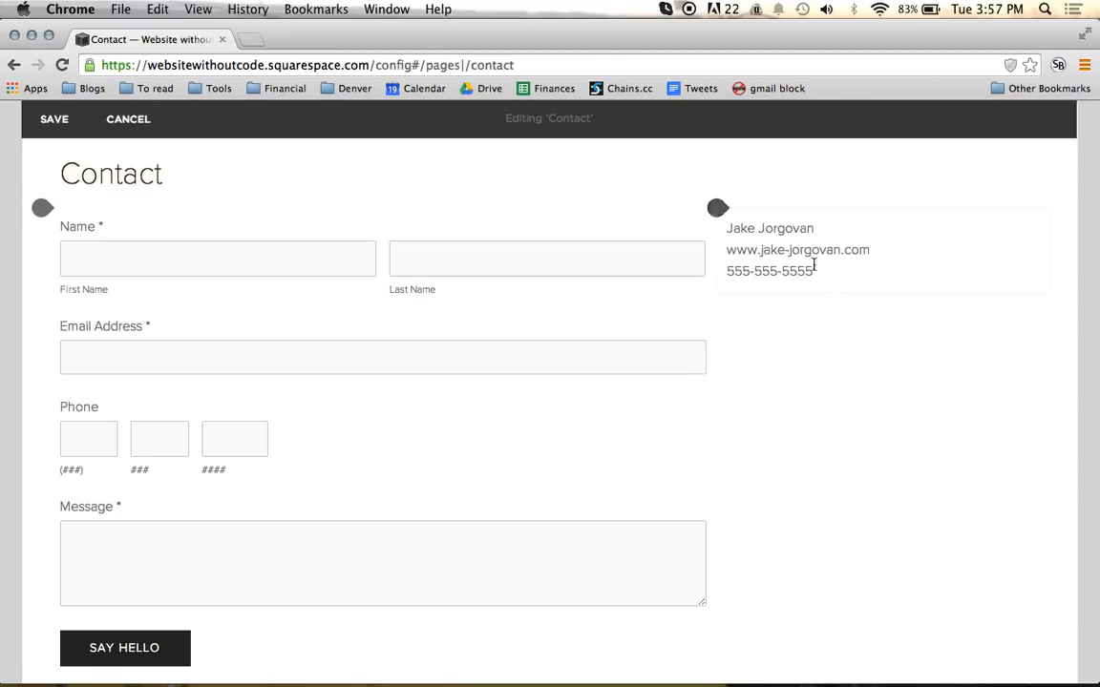
click(717, 219)
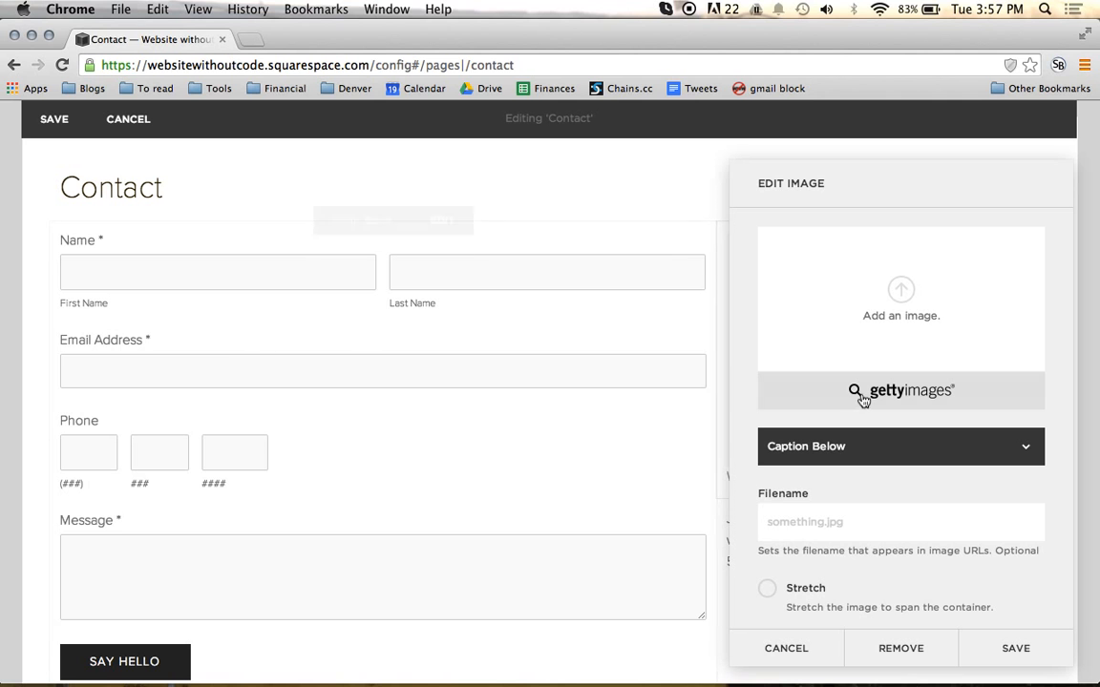
Step: Upload the 400 × 600 web version of the contact person's portrait from the company's Photos folder and save the image block
click(905, 297)
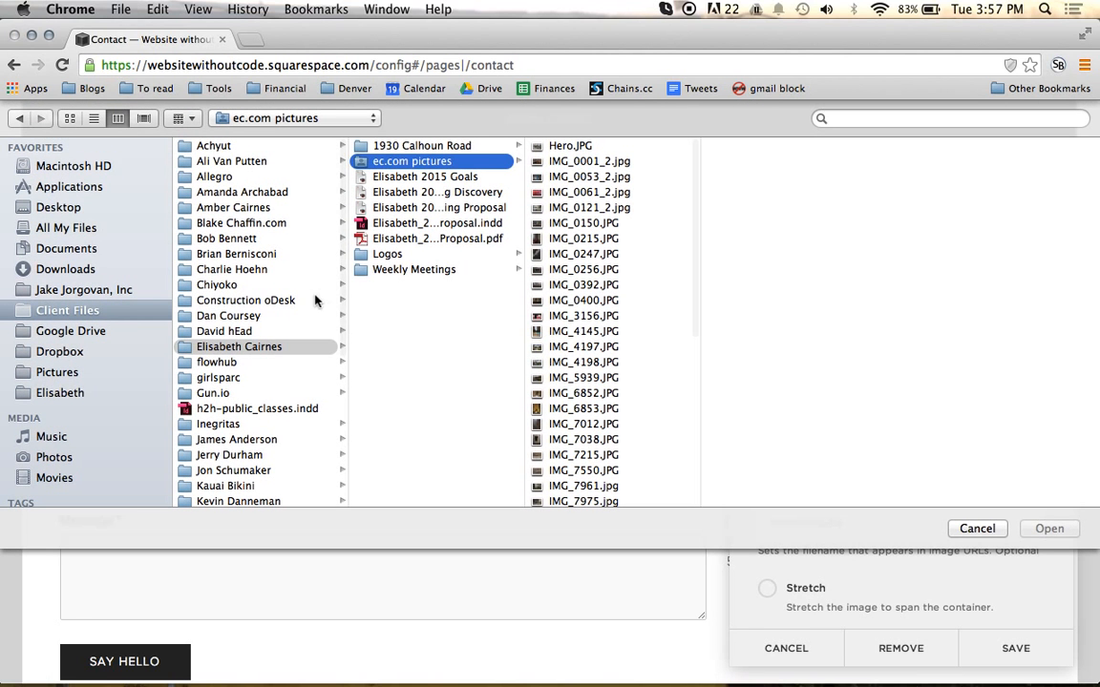
click(107, 290)
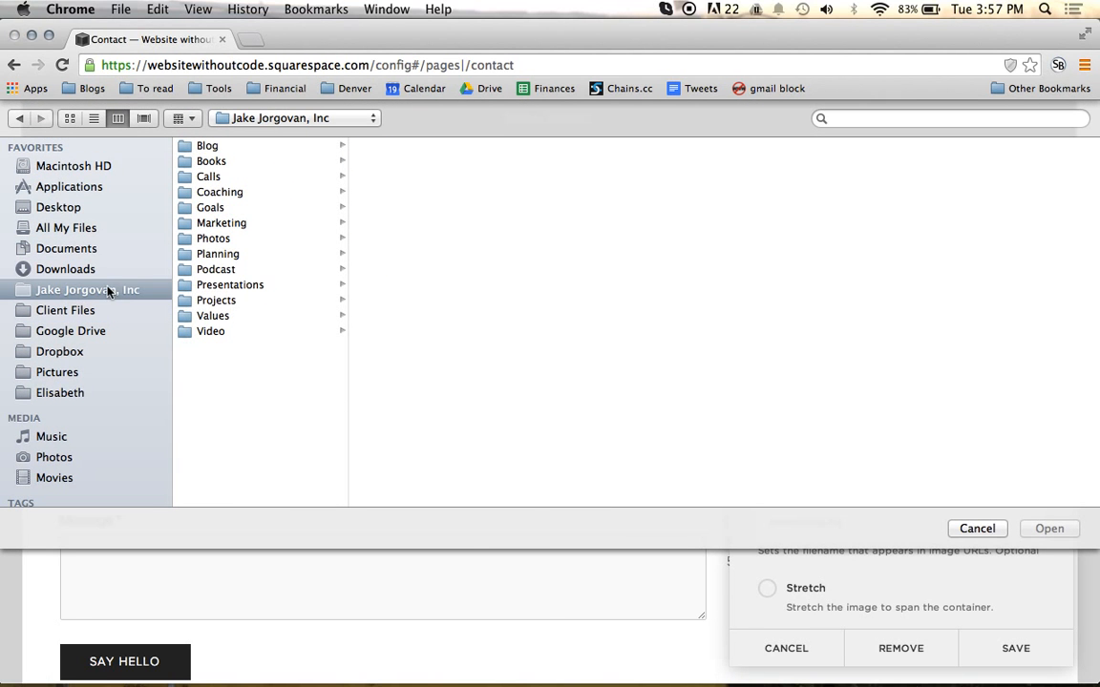
click(286, 239)
click(481, 193)
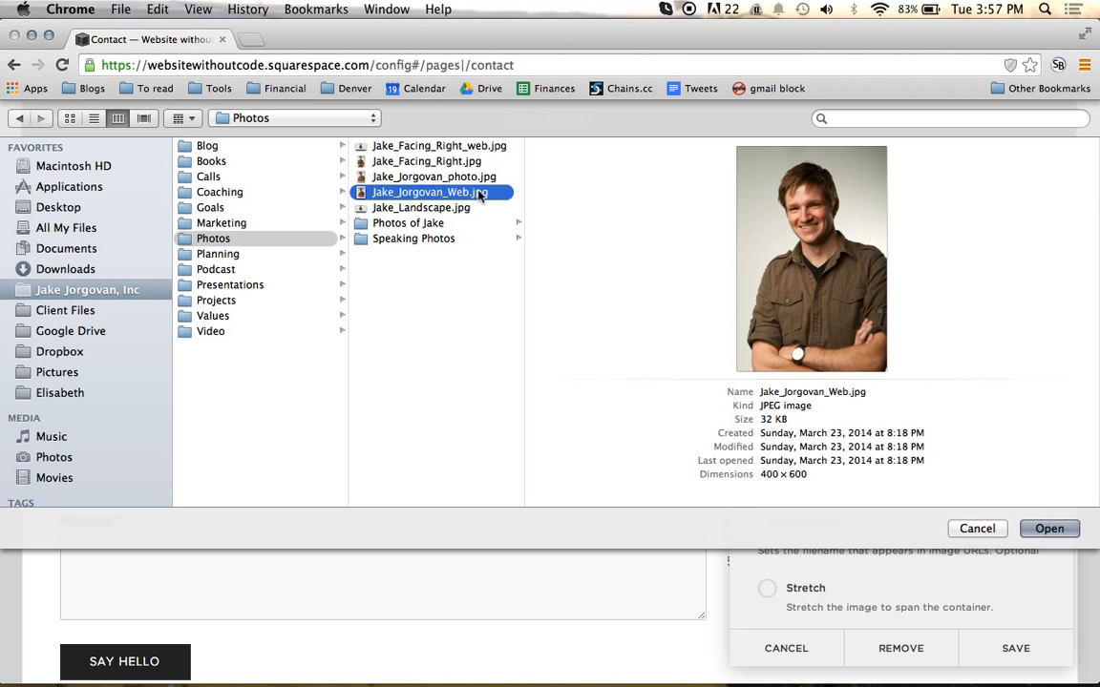
double_click(480, 194)
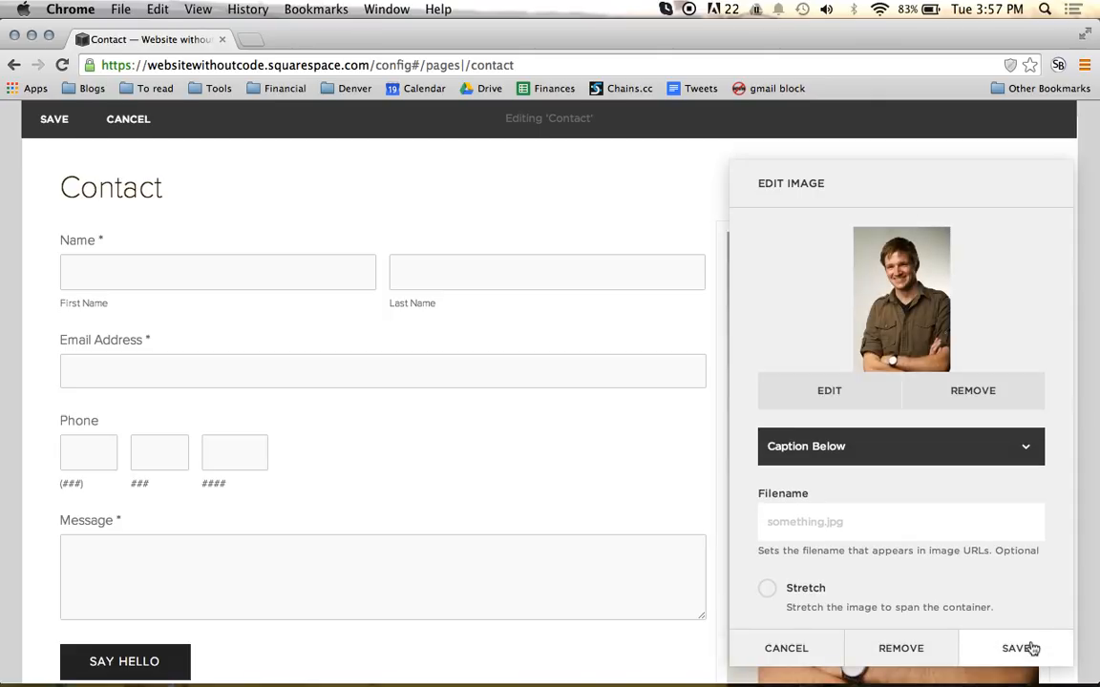
click(1020, 649)
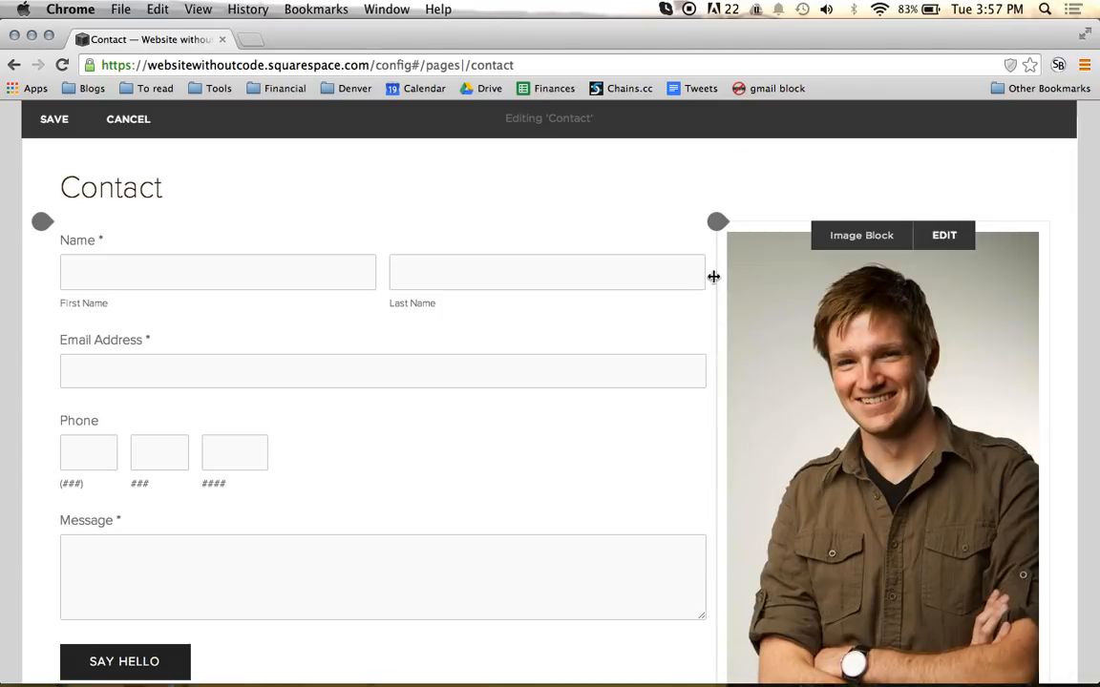
Step: Widen the form to about three quarters of the page, narrowing the portrait and contact details column to about one quarter
drag(716, 275, 778, 267)
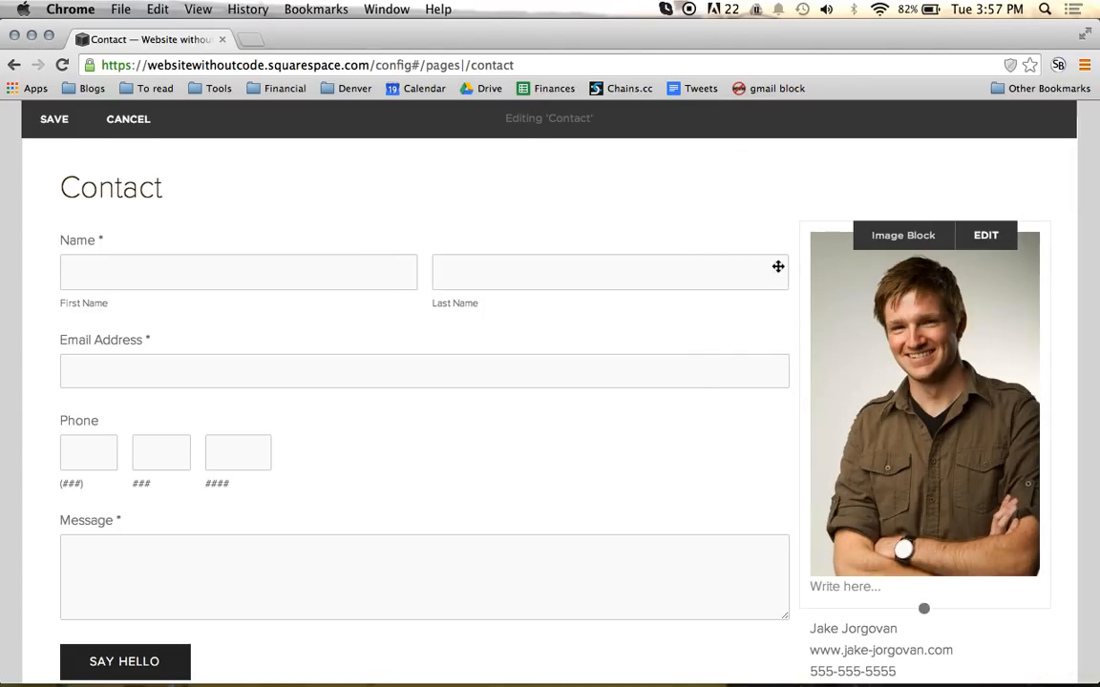
scroll(735, 385, down, 1)
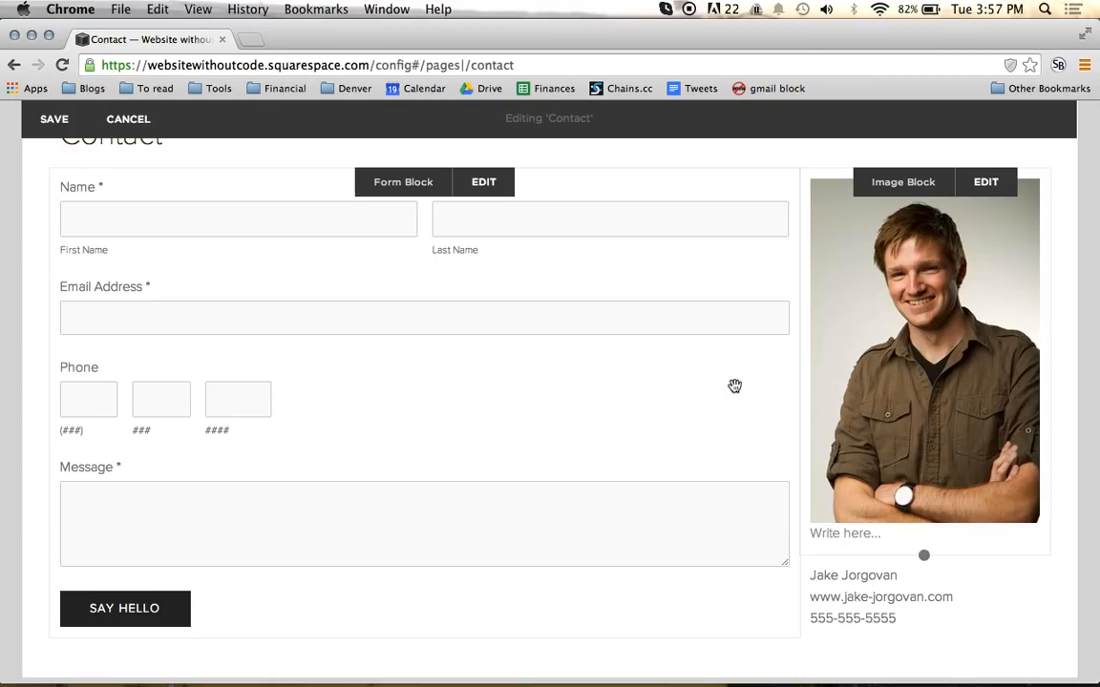
scroll(735, 386, up, 1)
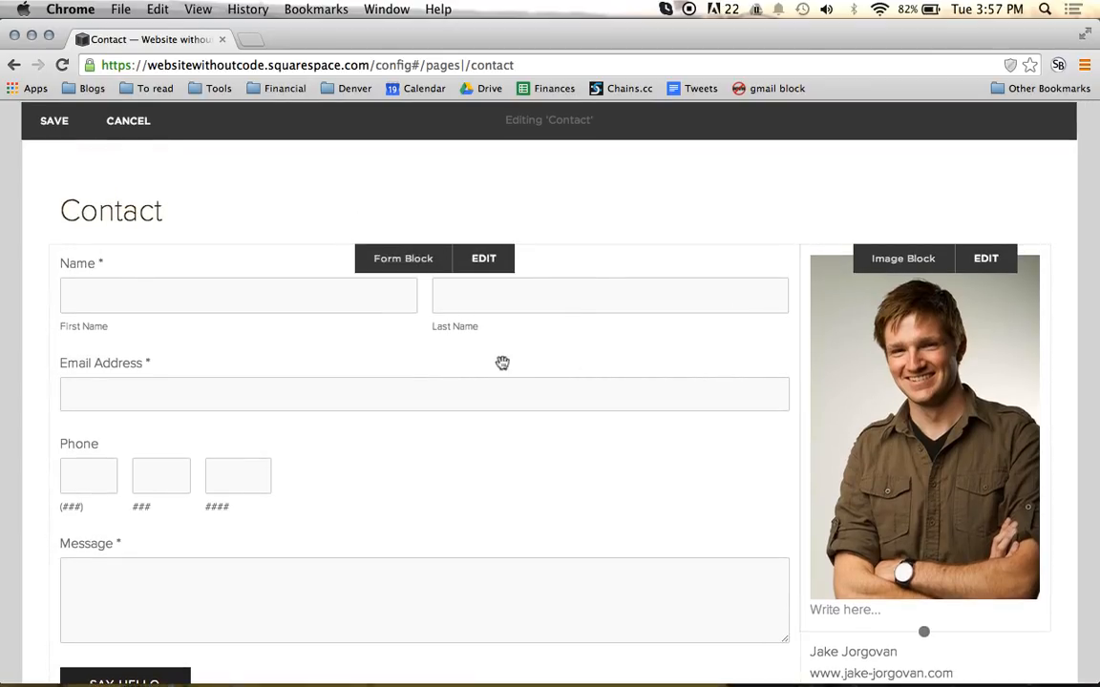
scroll(688, 372, down, 2)
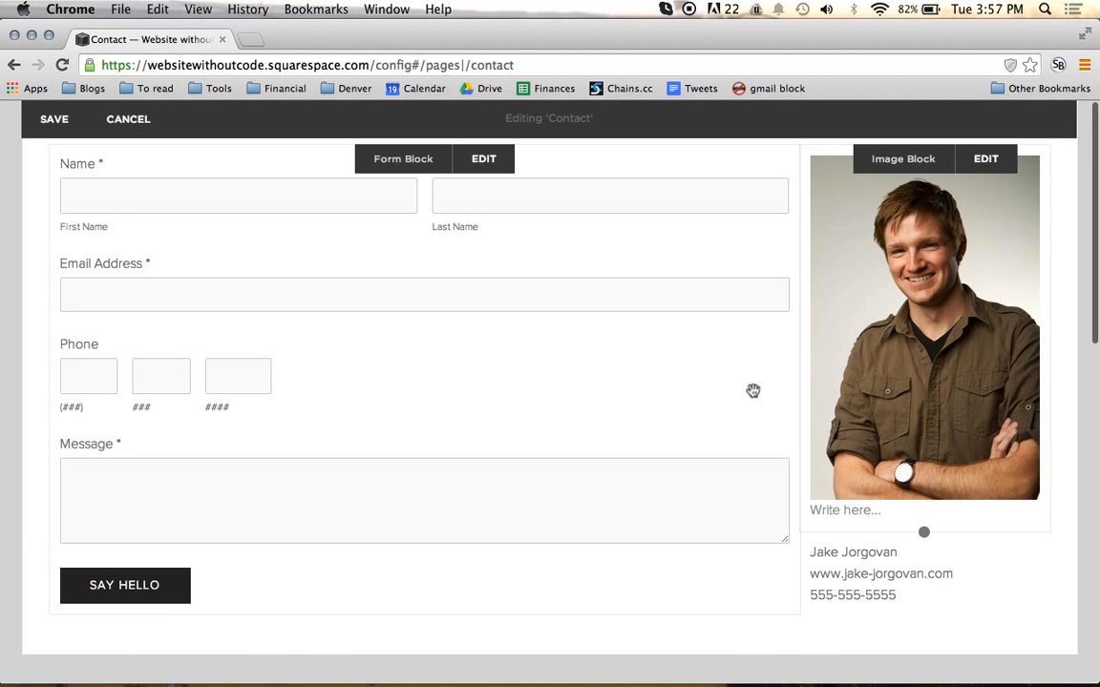
Step: Save the Contact page content and expand the page to a full-window preview
scroll(901, 502, up, 3)
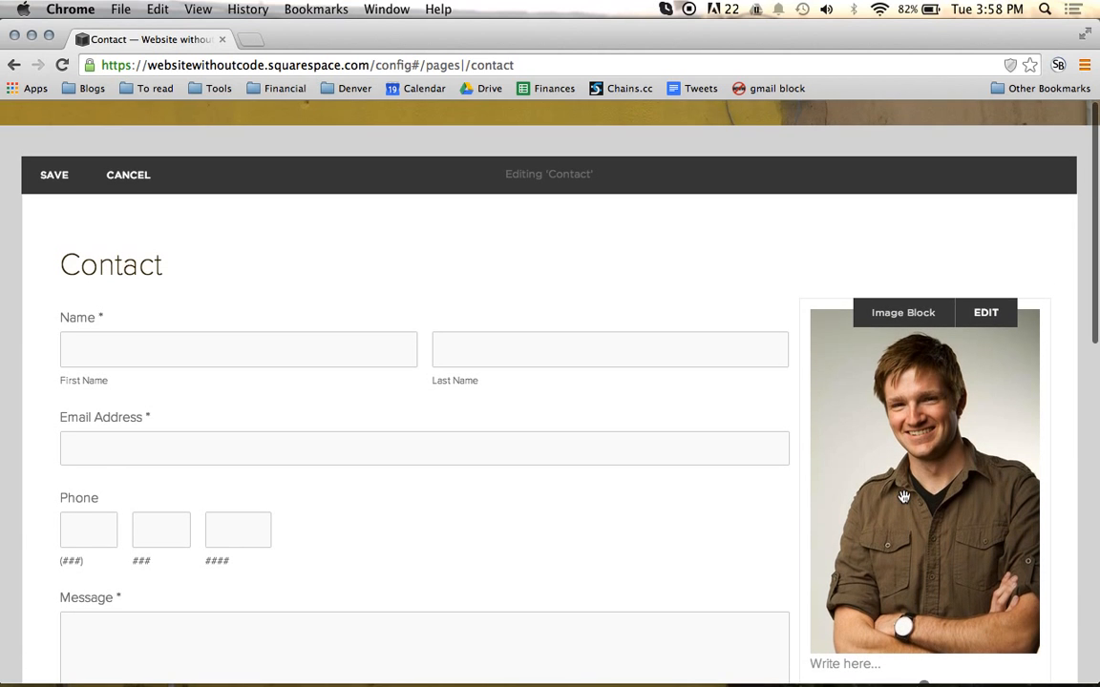
click(69, 177)
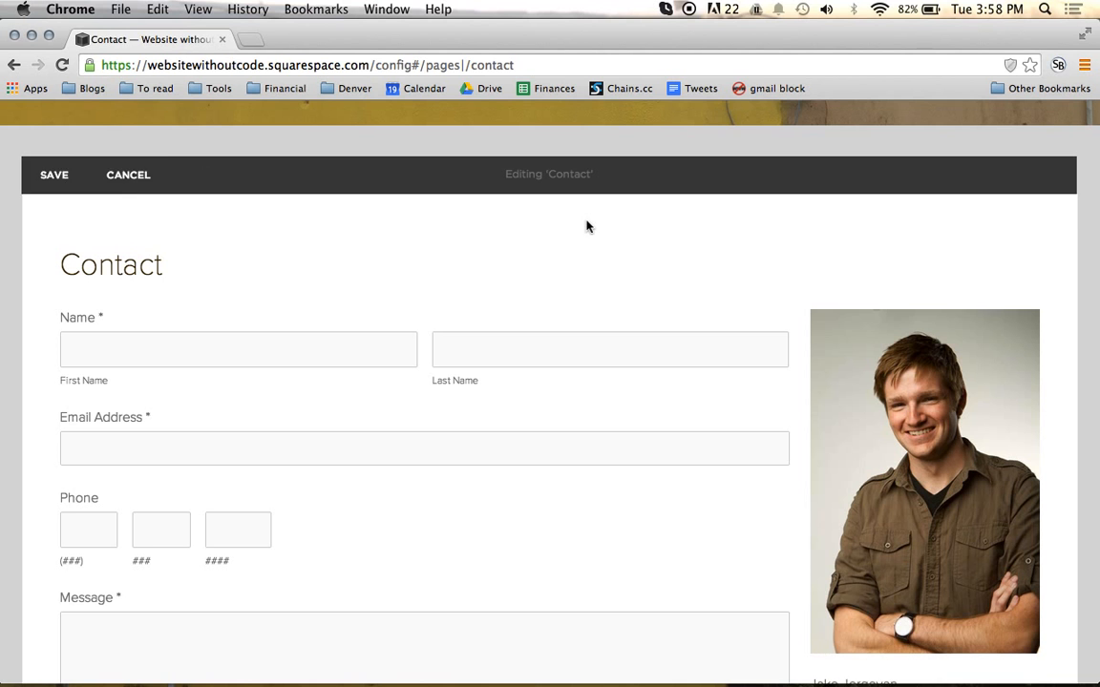
scroll(629, 237, down, 4)
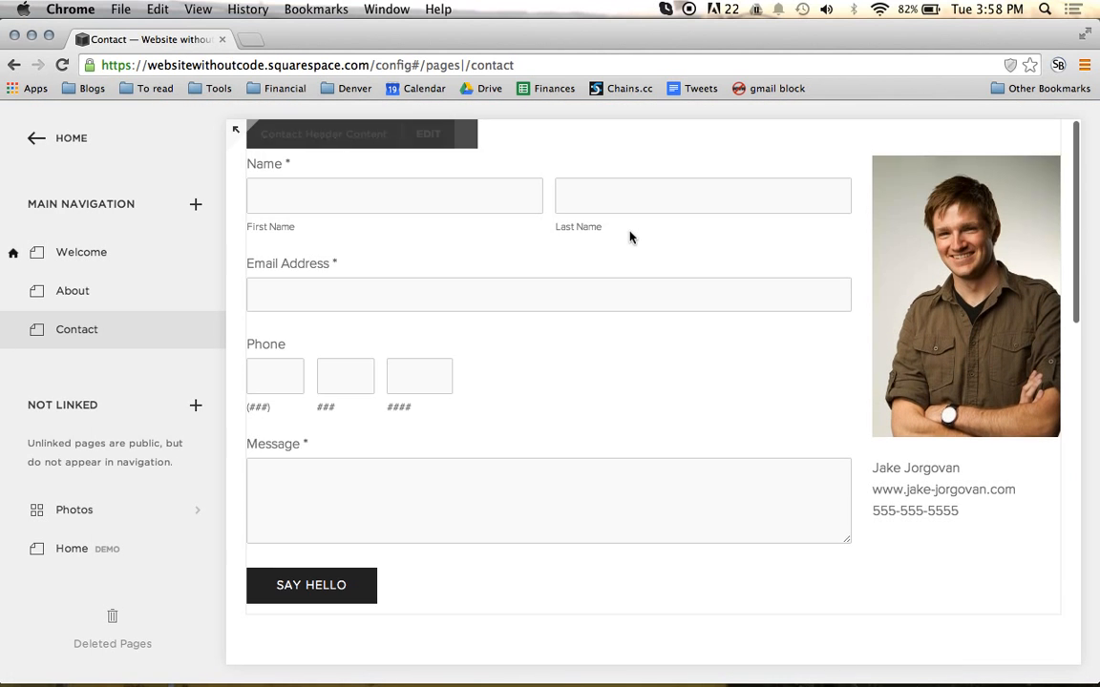
scroll(629, 237, up, 4)
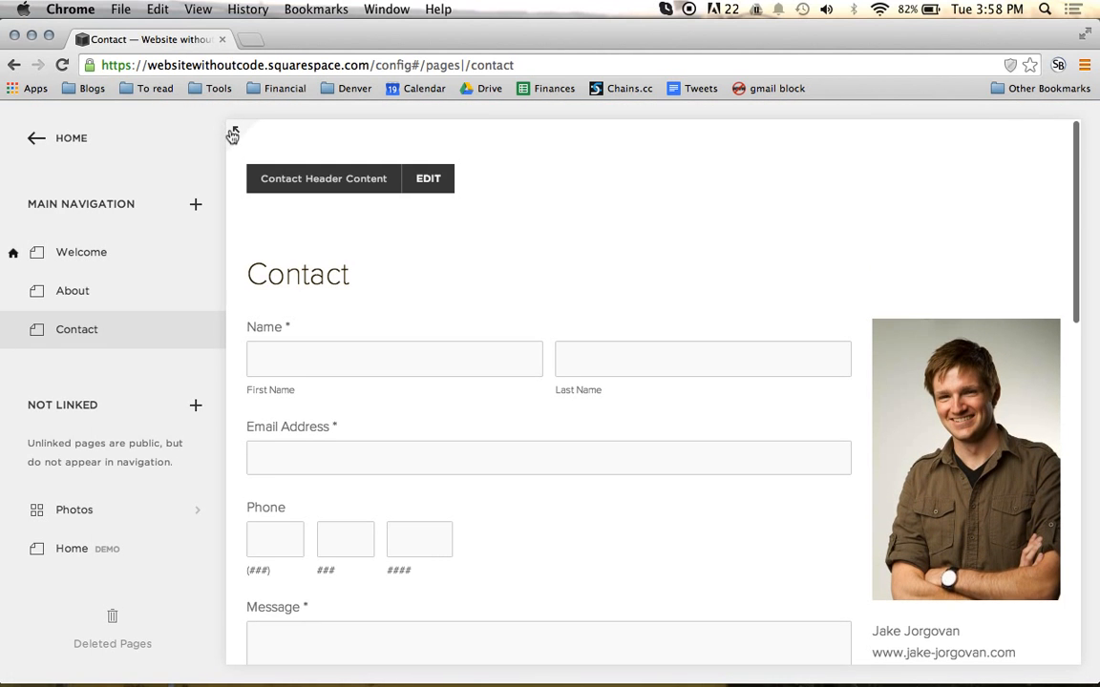
click(232, 136)
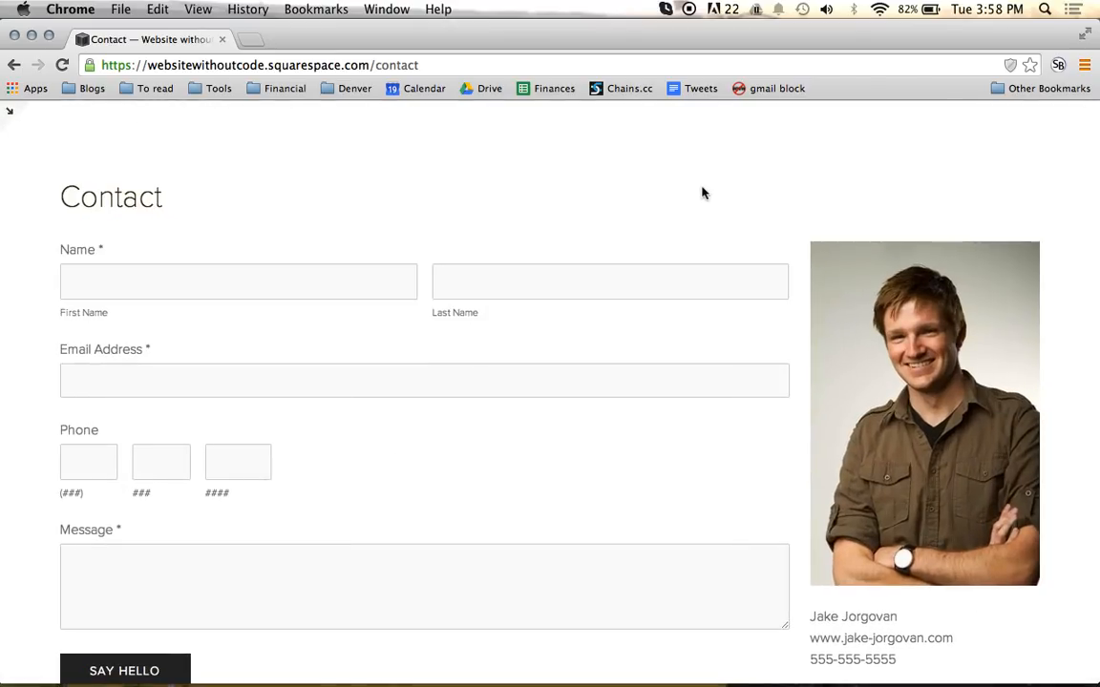